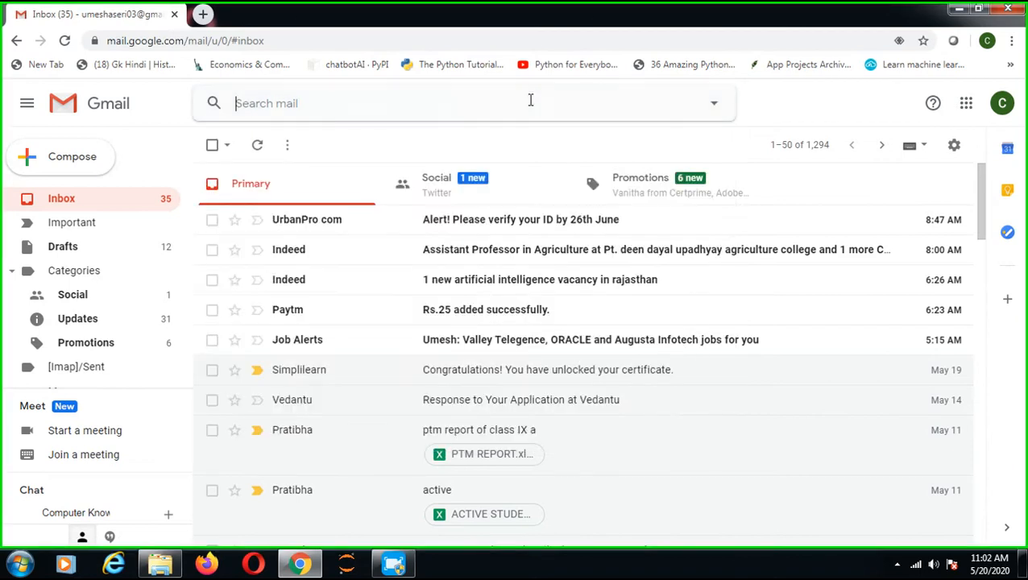
# - Launch Google Sheets from Gmail's Google apps launcher
pyautogui.click(964, 104)
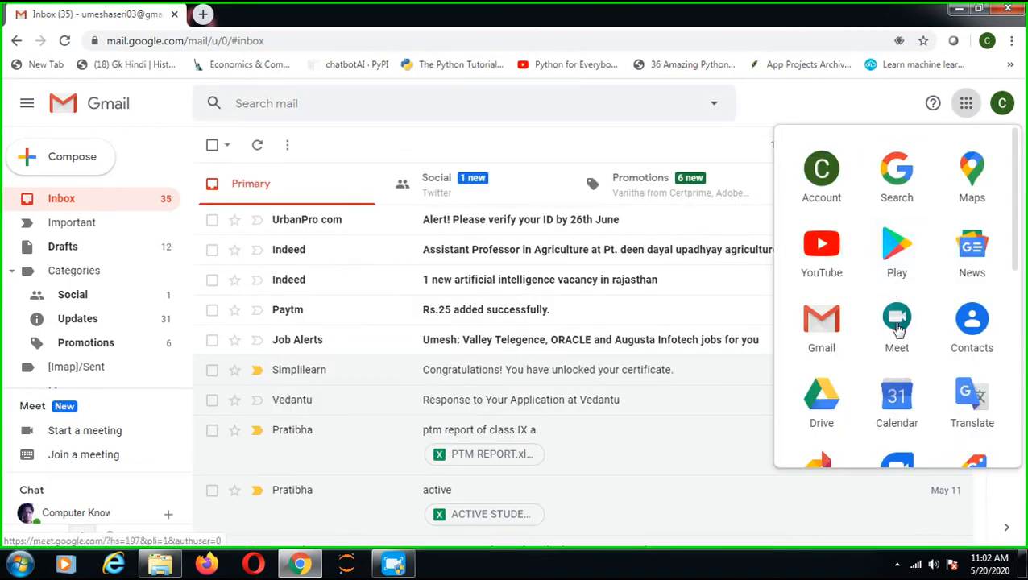
pyautogui.scroll(-3, 1017, 235)
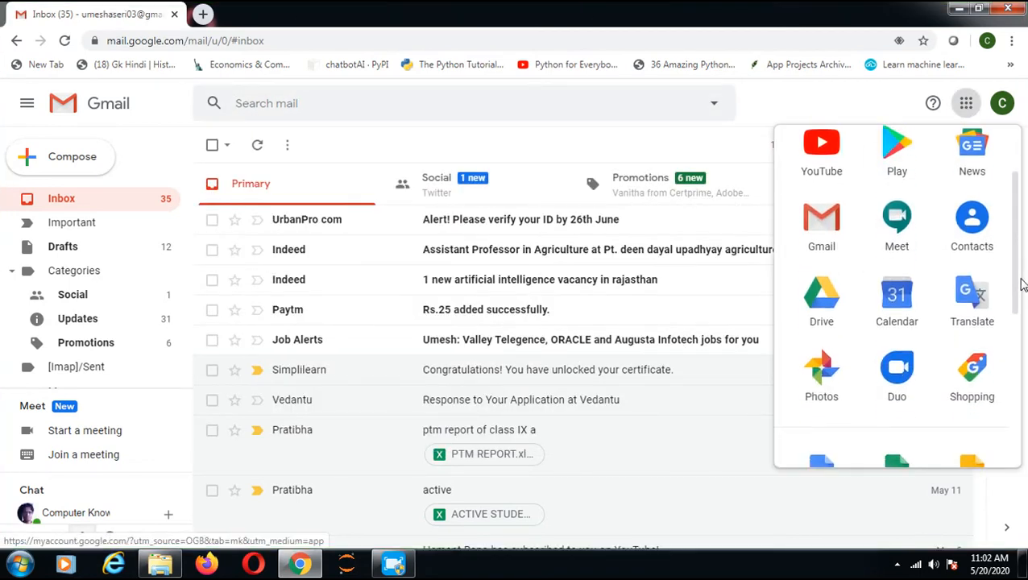
pyautogui.click(897, 334)
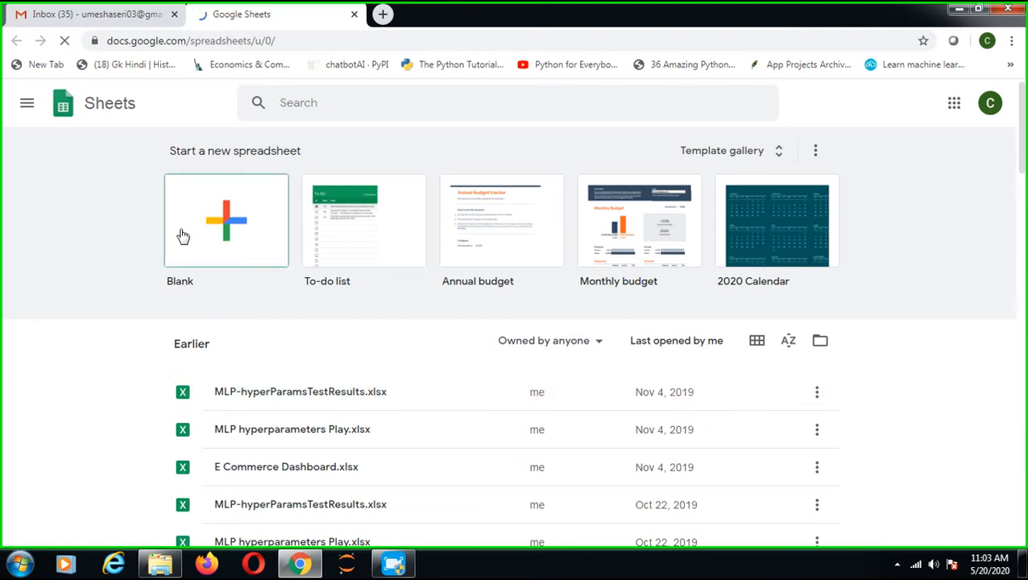
# - Create a new spreadsheet from the Blank template
pyautogui.click(227, 231)
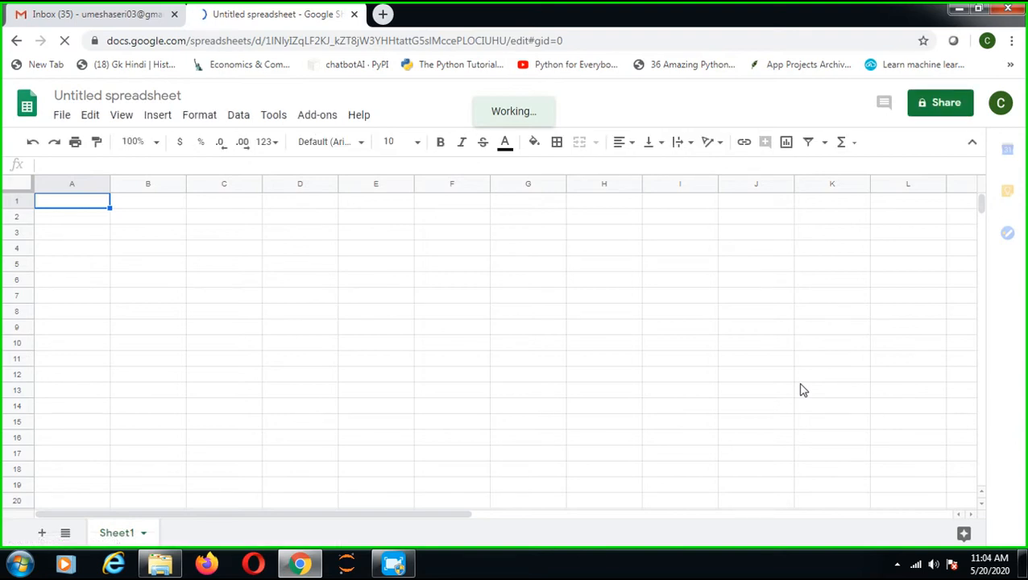
# - Rename the spreadsheet to 'my_share_sheet' via File > Rename, correcting the typos
pyautogui.click(61, 115)
pyautogui.moveTo(90, 117)
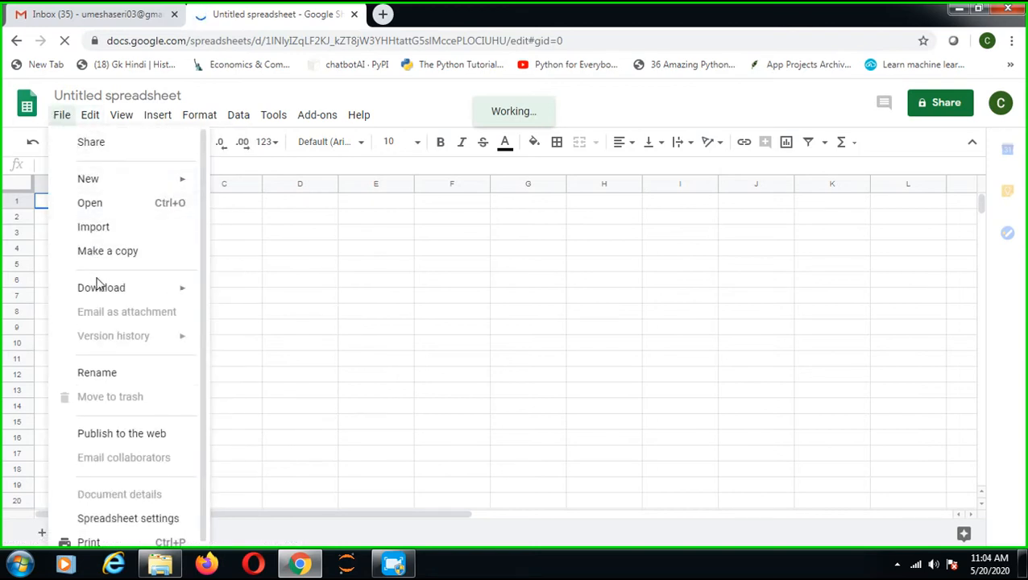
pyautogui.click(98, 375)
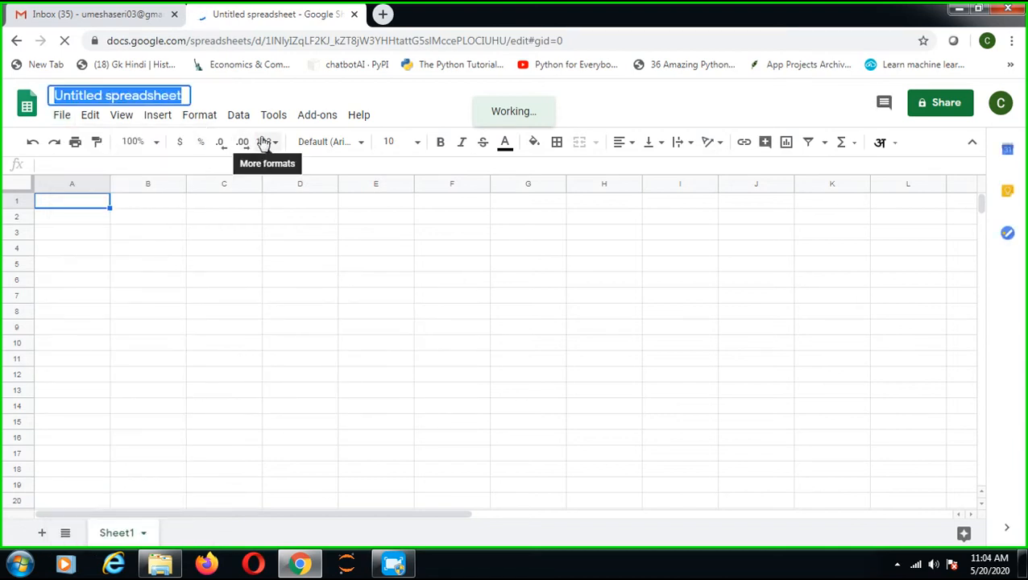
pyautogui.write('mysshare')
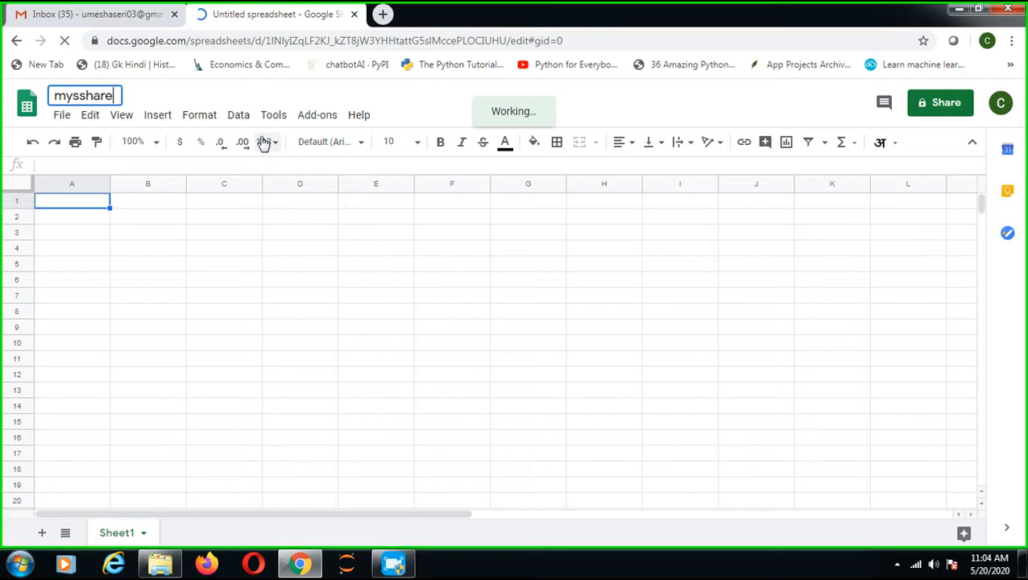
pyautogui.press('Return')
pyautogui.write('_sheet')
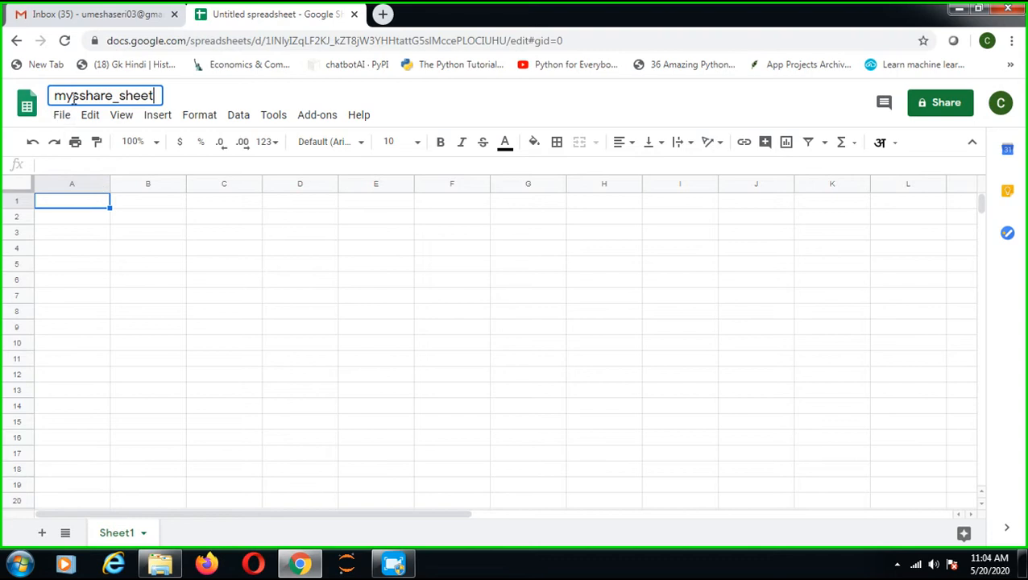
pyautogui.press('Delete')
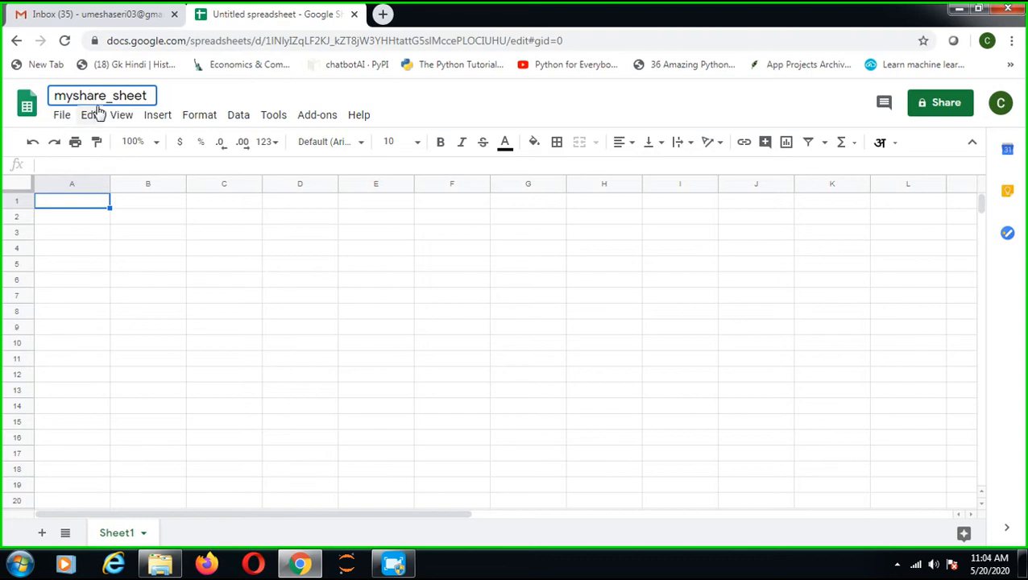
pyautogui.write('_')
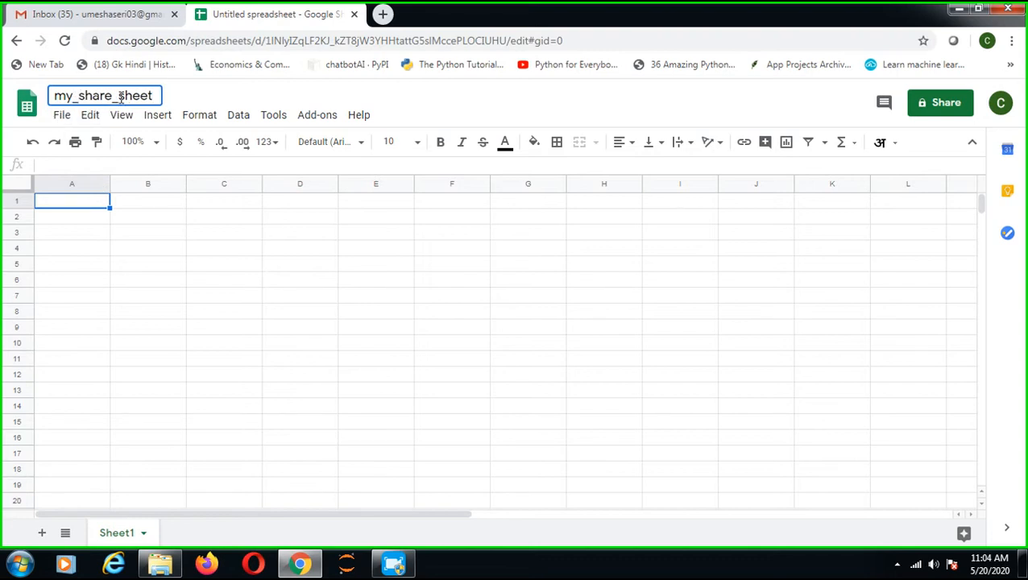
pyautogui.click(133, 203)
pyautogui.click(81, 203)
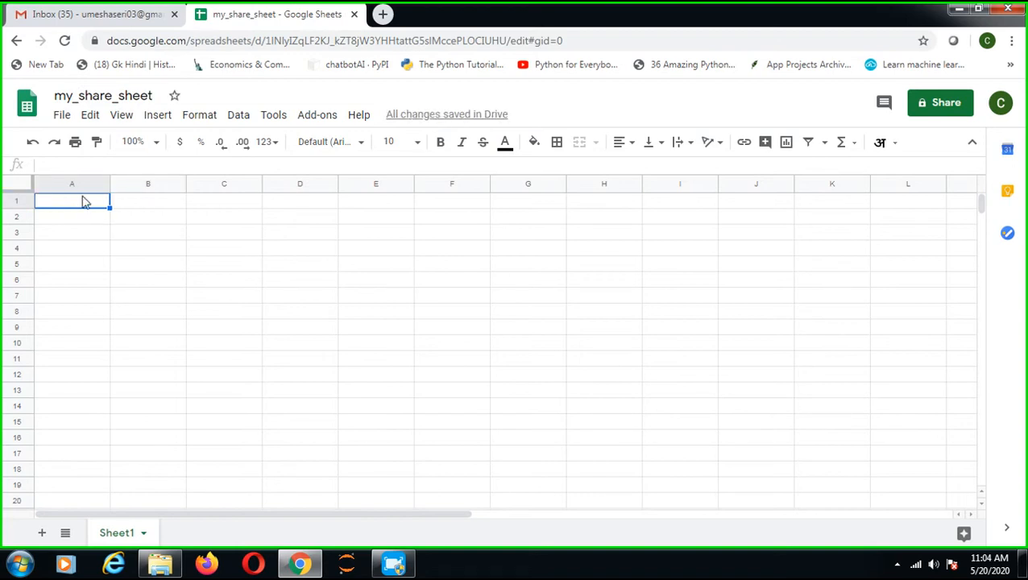
# - Enter the column headers name in A1 and marks in B1
pyautogui.write('ne')
pyautogui.write('me')
pyautogui.press('Tab')
pyautogui.write('a')
pyautogui.press('BackSpace')
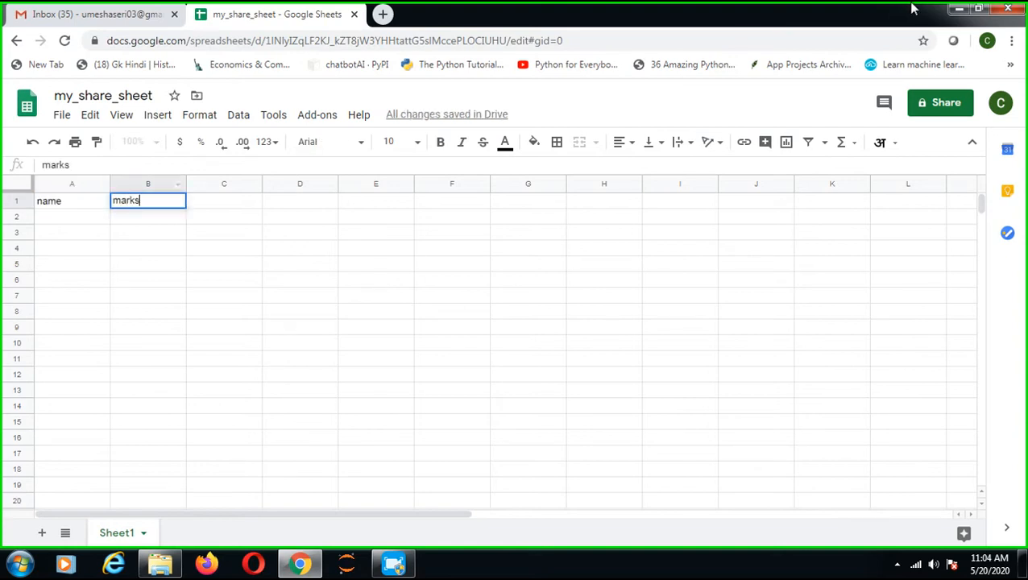
pyautogui.click(75, 219)
# - Fill A2:A5 with the names a, b, c and d
pyautogui.write('a')
pyautogui.press('Return')
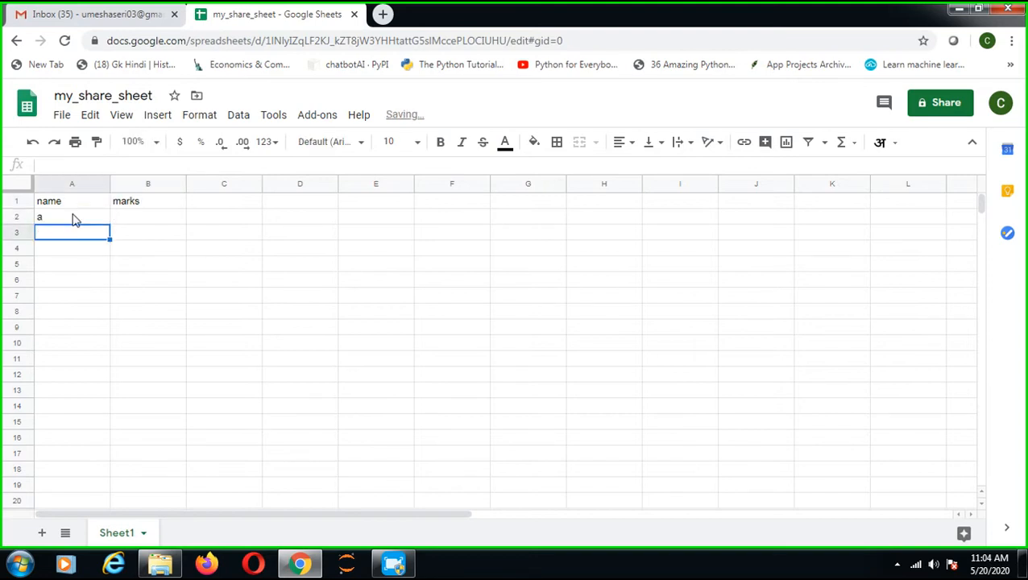
pyautogui.write('b')
pyautogui.press('Return')
pyautogui.write('c')
pyautogui.press('Return')
pyautogui.write('d')
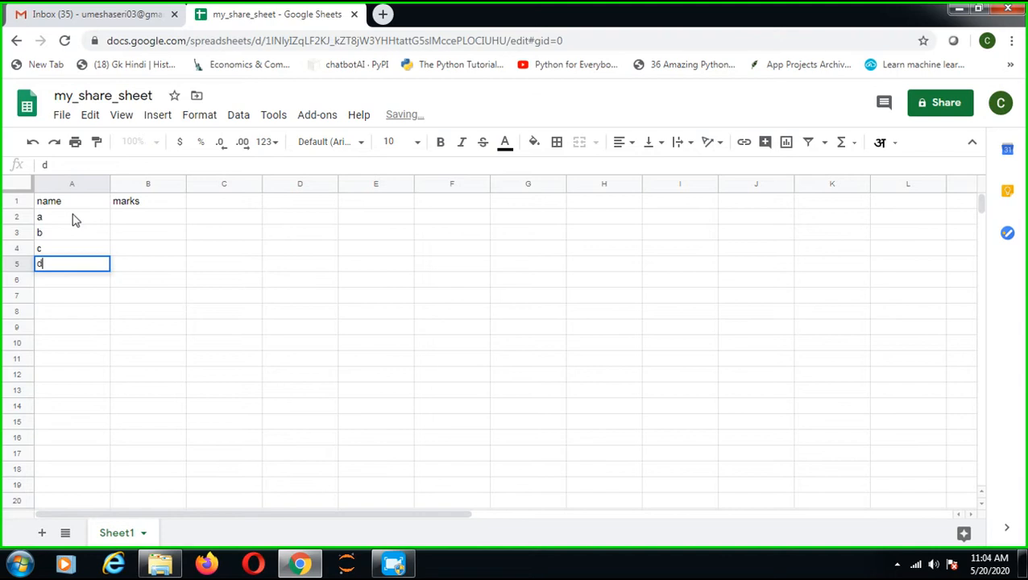
pyautogui.press('Return')
# - Enter marks 70, 80, 90 and 75 in B2:B5, then select the marks column
pyautogui.click(158, 216)
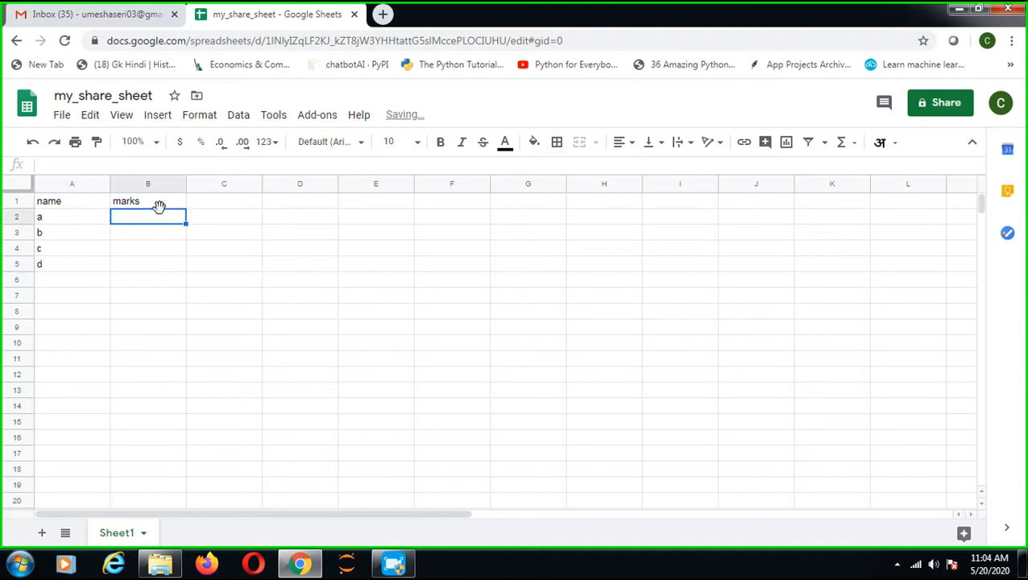
pyautogui.write('70')
pyautogui.press('Return')
pyautogui.write('80')
pyautogui.press('Return')
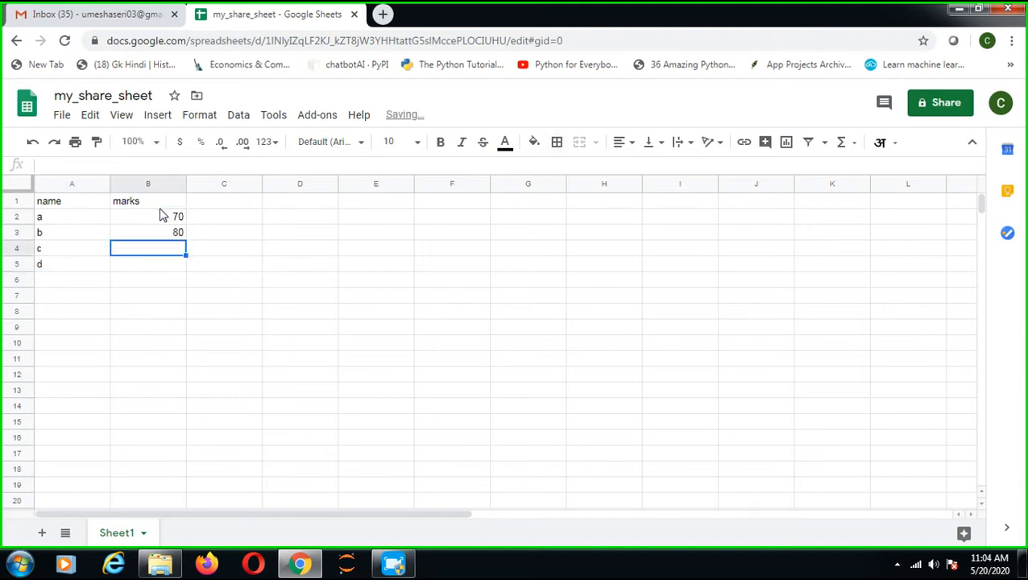
pyautogui.write('90')
pyautogui.press('Return')
pyautogui.write('75')
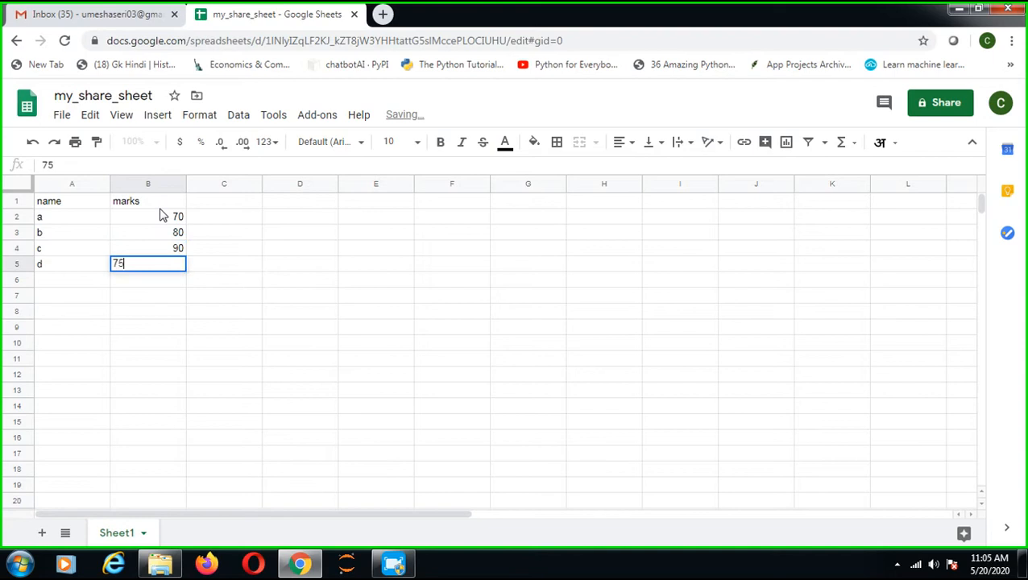
pyautogui.click(189, 292)
pyautogui.click(160, 206)
pyautogui.moveTo(165, 218); pyautogui.dragTo(165, 284)
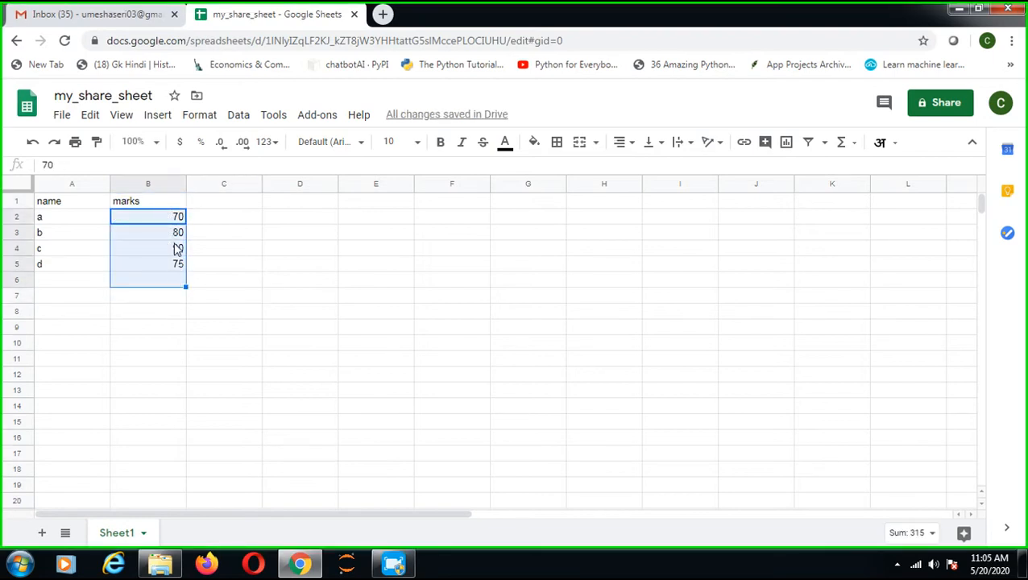
# - Insert =SUM(B2:B6) into B7 from the Functions menu, totalling 315
pyautogui.click(855, 148)
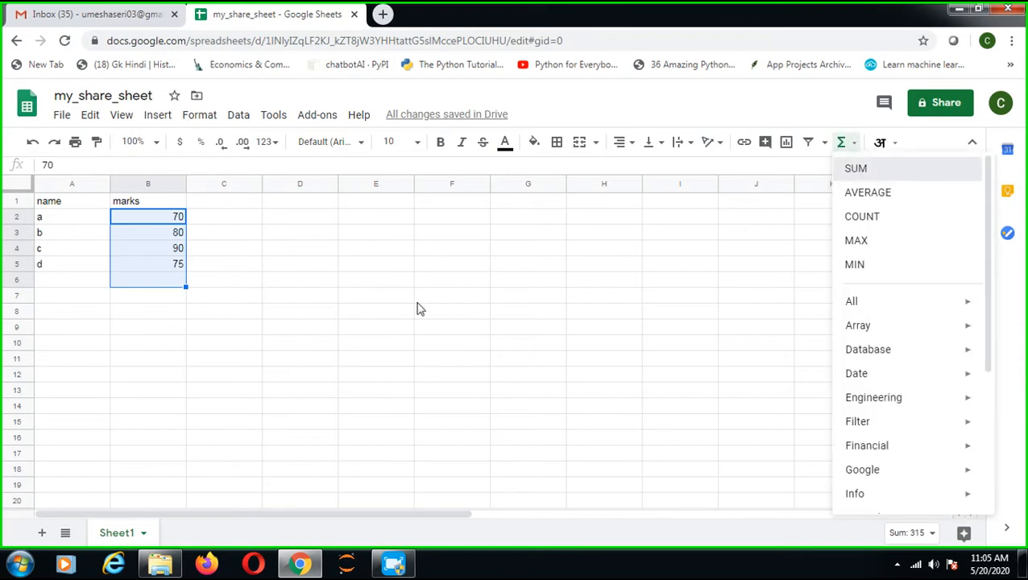
pyautogui.press('Return')
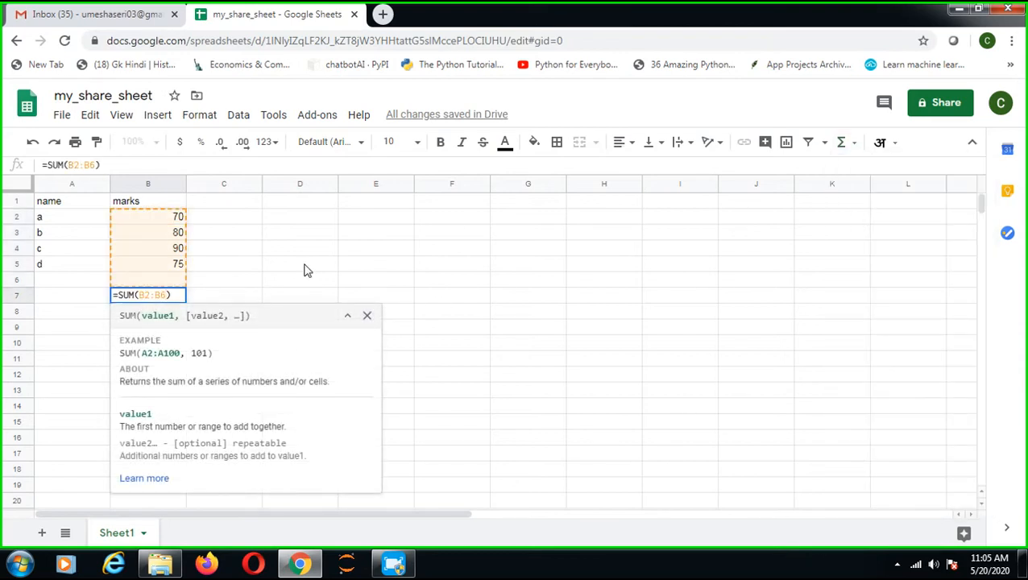
pyautogui.press('Return')
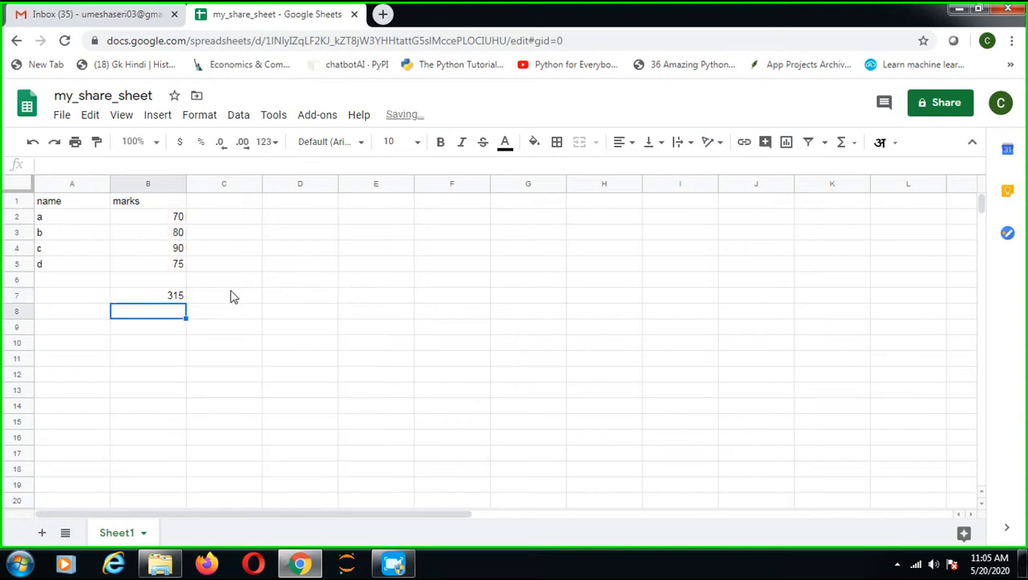
pyautogui.click(219, 282)
# - Try an AVERAGE formula on B7, cancel it, and reselect B2:B6
pyautogui.click(176, 297)
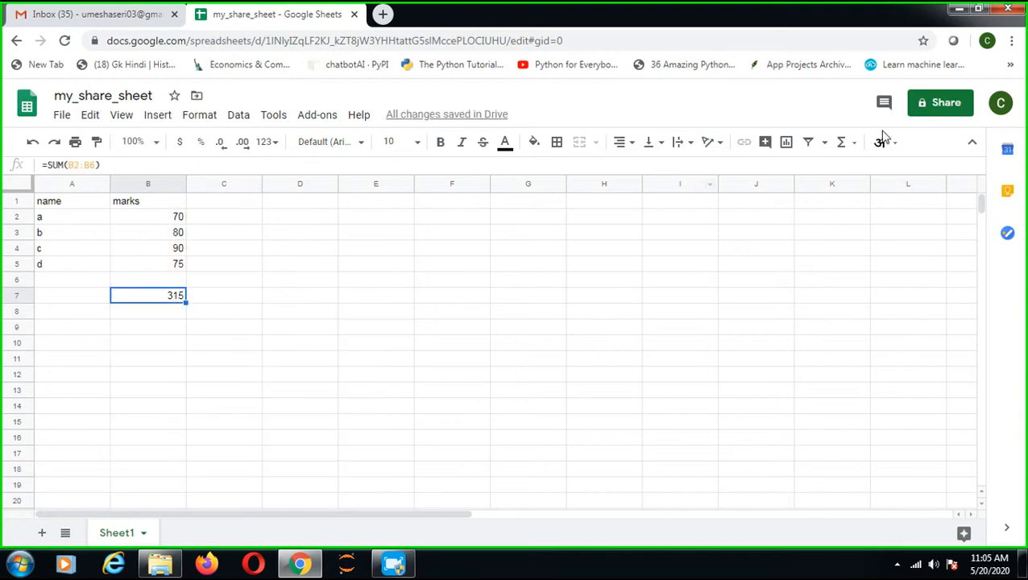
pyautogui.click(854, 150)
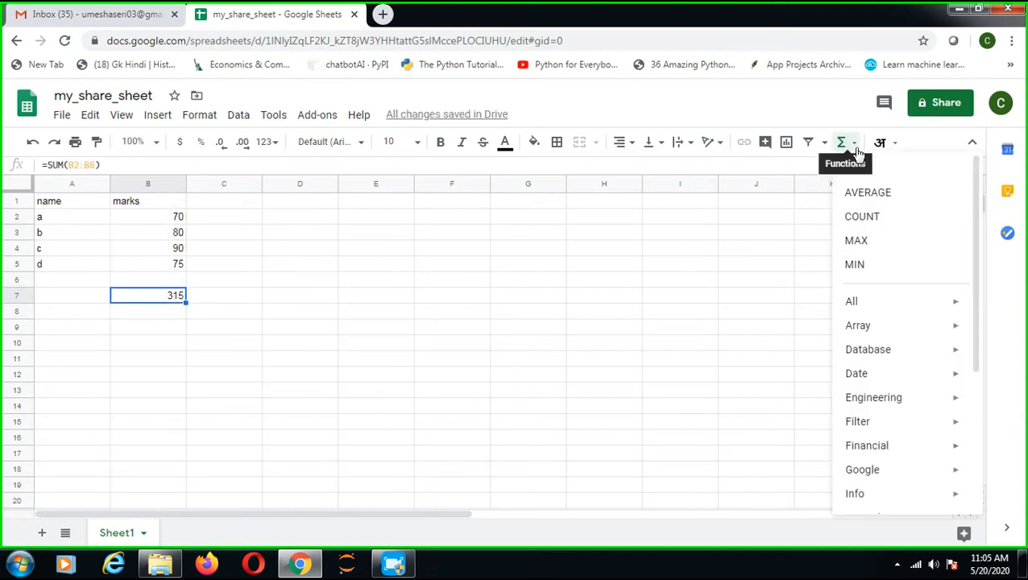
pyautogui.click(860, 200)
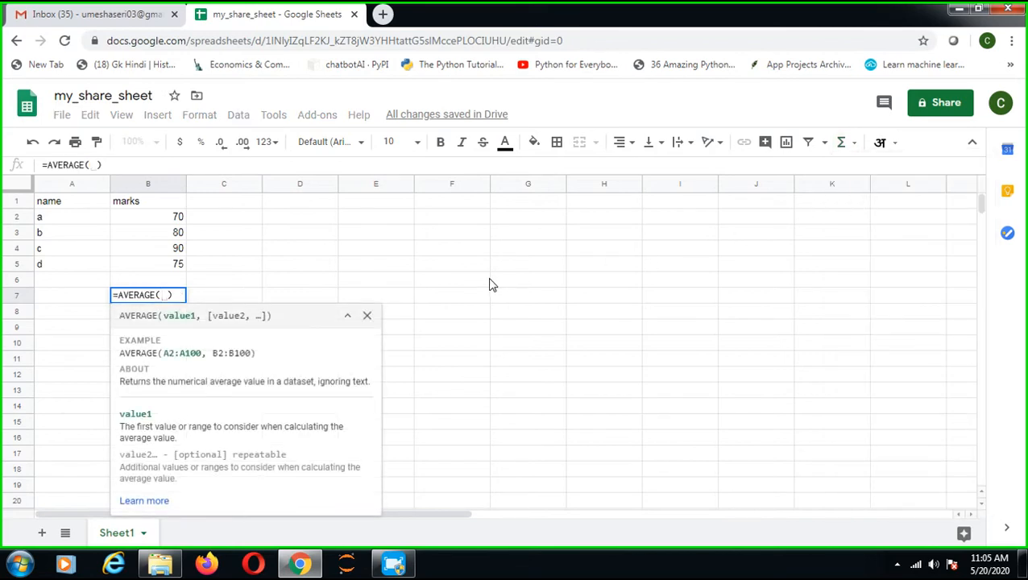
pyautogui.click(366, 315)
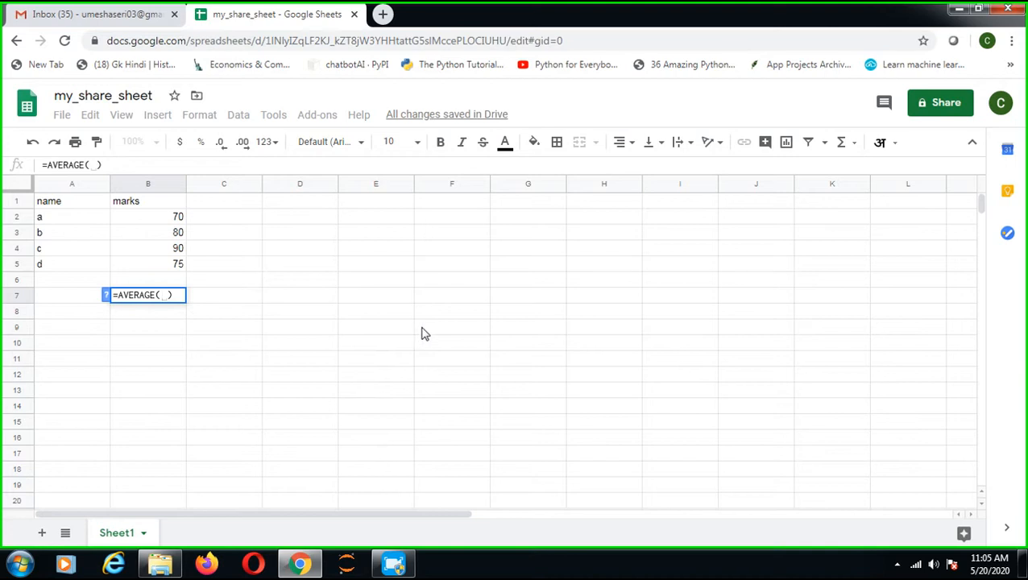
pyautogui.click(367, 361)
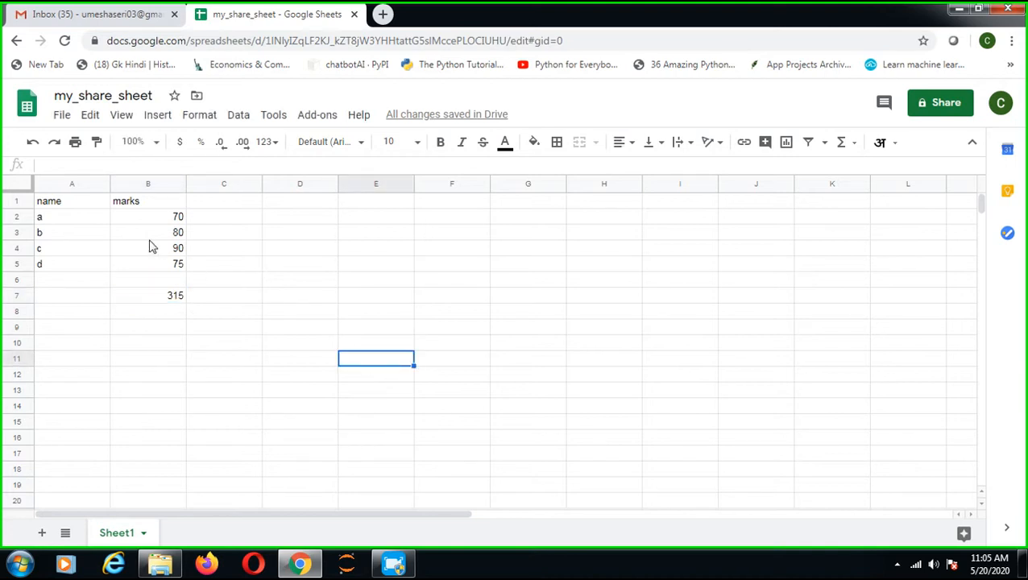
pyautogui.moveTo(171, 216); pyautogui.dragTo(182, 268)
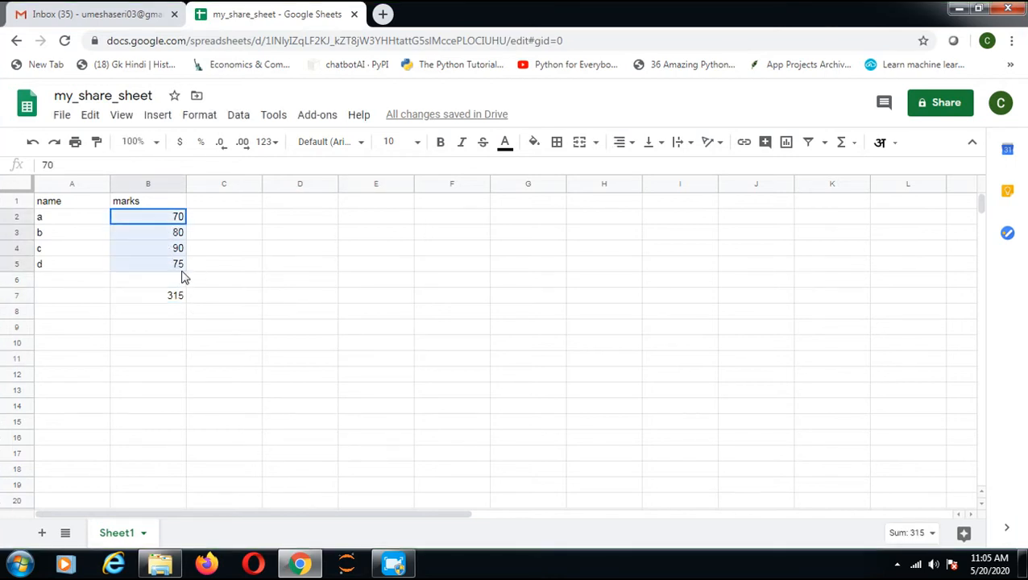
# - Insert the MAX of B2:B5 into B6 from the Functions menu
pyautogui.click(854, 144)
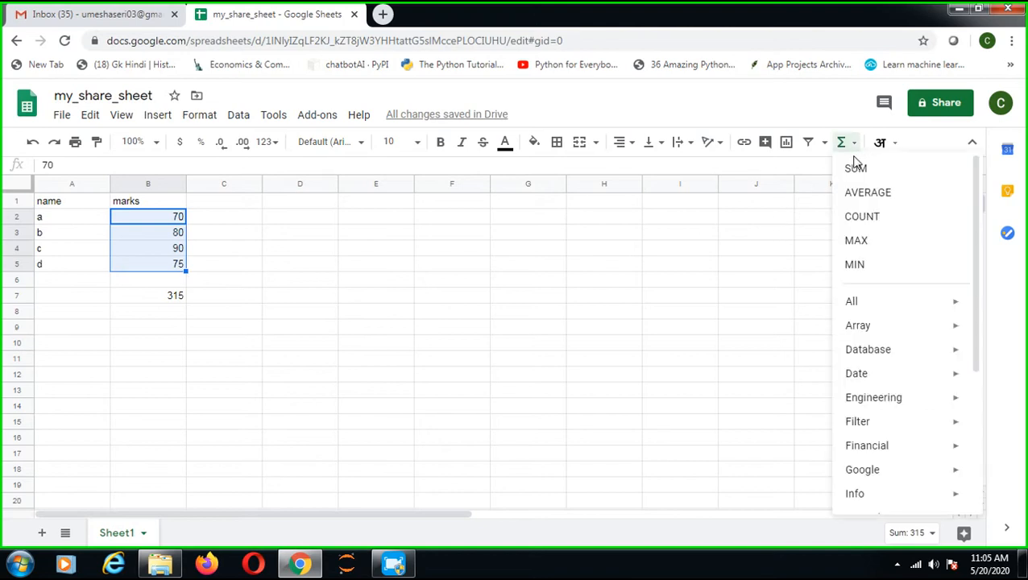
pyautogui.click(860, 242)
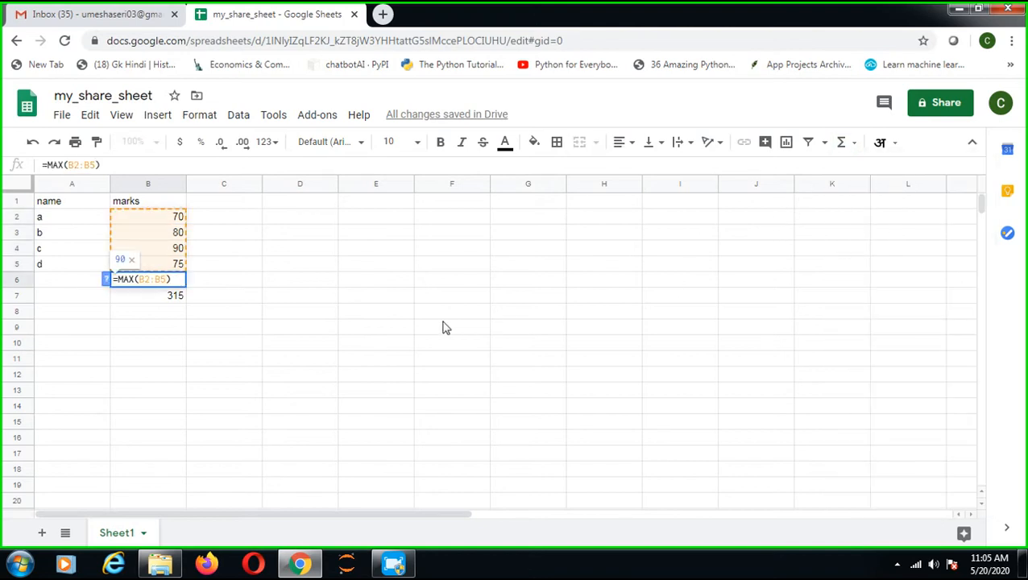
pyautogui.press('Return')
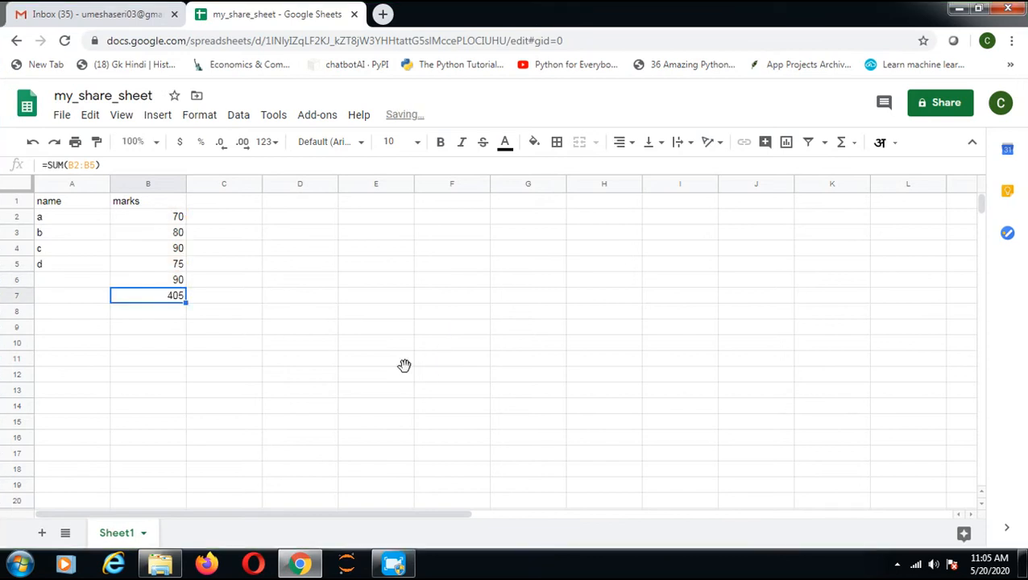
pyautogui.click(360, 358)
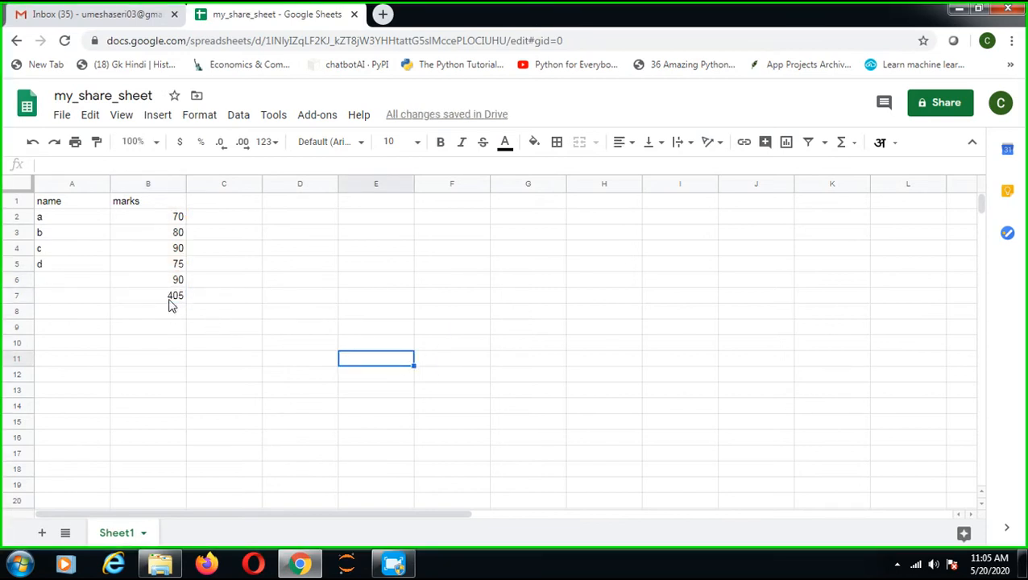
pyautogui.click(207, 287)
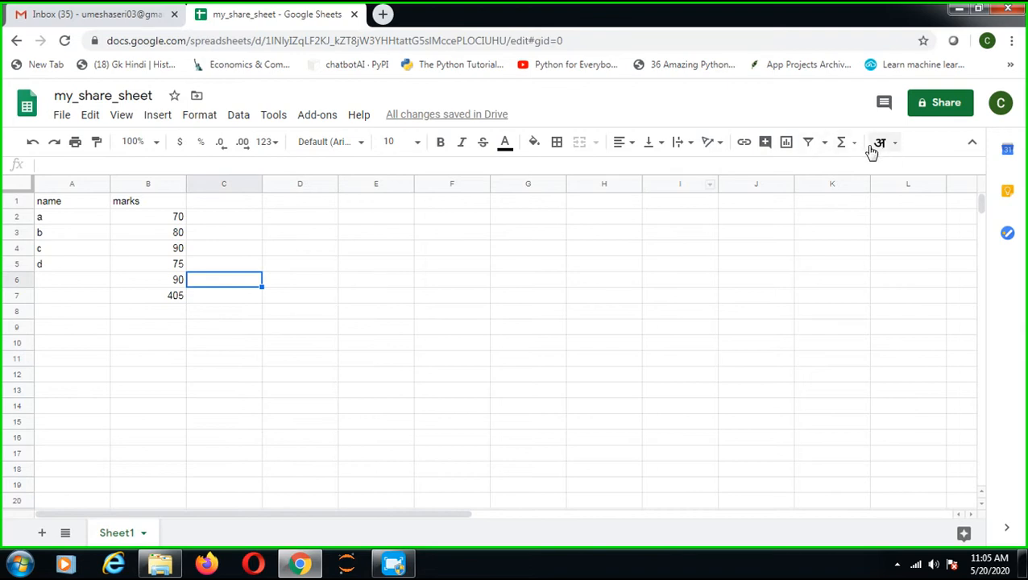
# - Replace B6's formula with =MIN(B2:B5), showing 70
pyautogui.moveTo(165, 217); pyautogui.dragTo(168, 266)
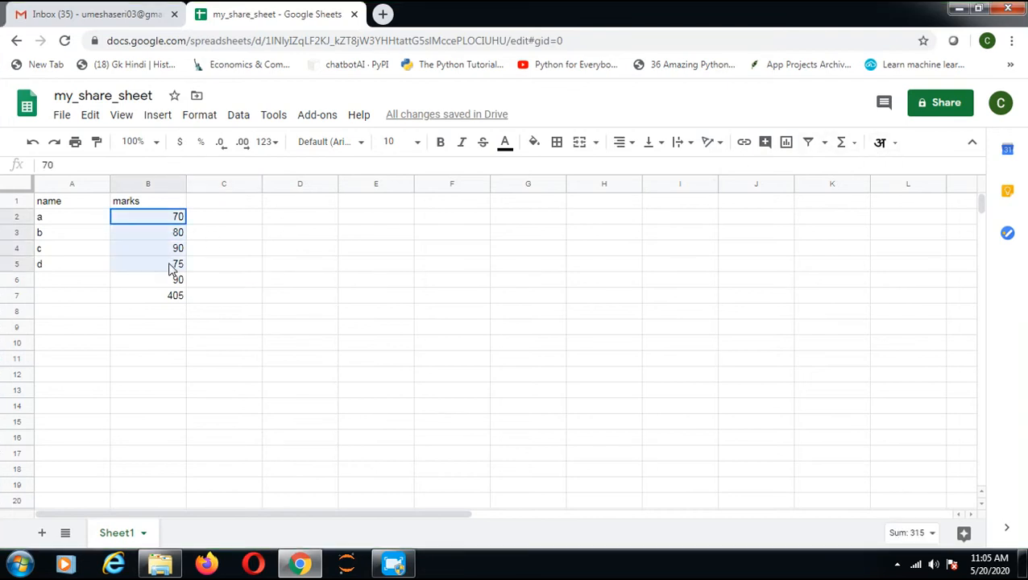
pyautogui.click(852, 147)
pyautogui.click(859, 267)
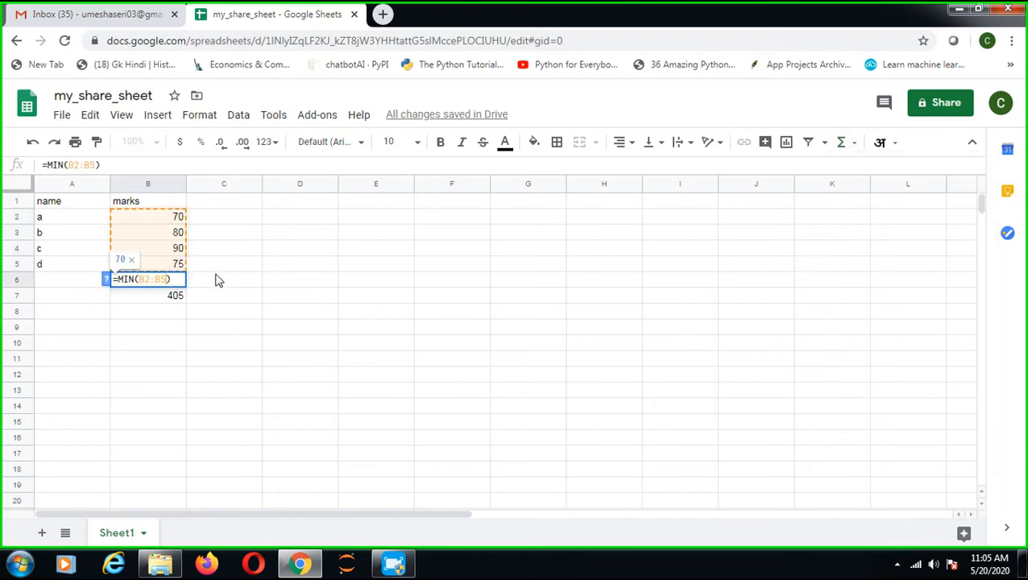
pyautogui.click(225, 285)
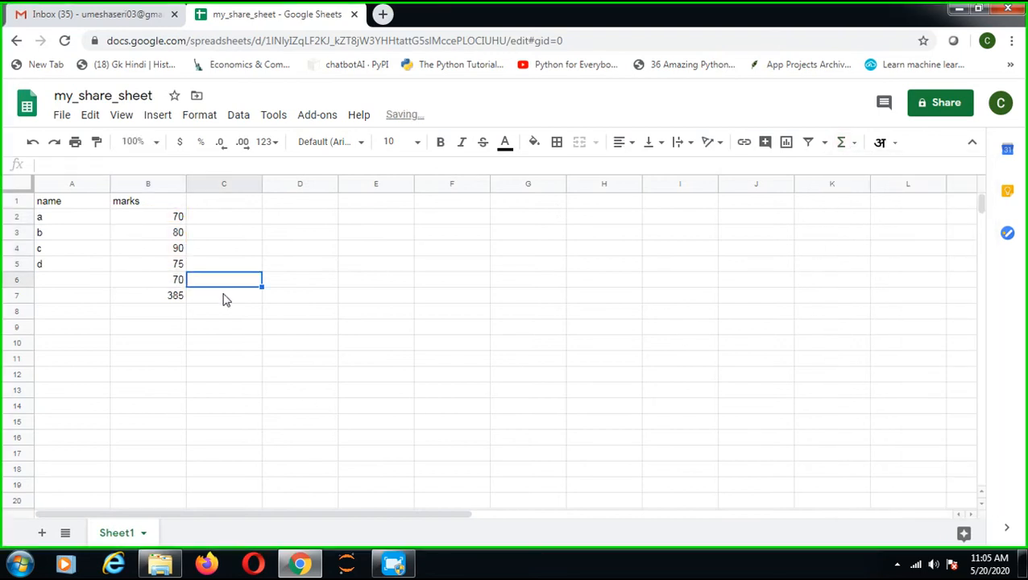
pyautogui.click(168, 281)
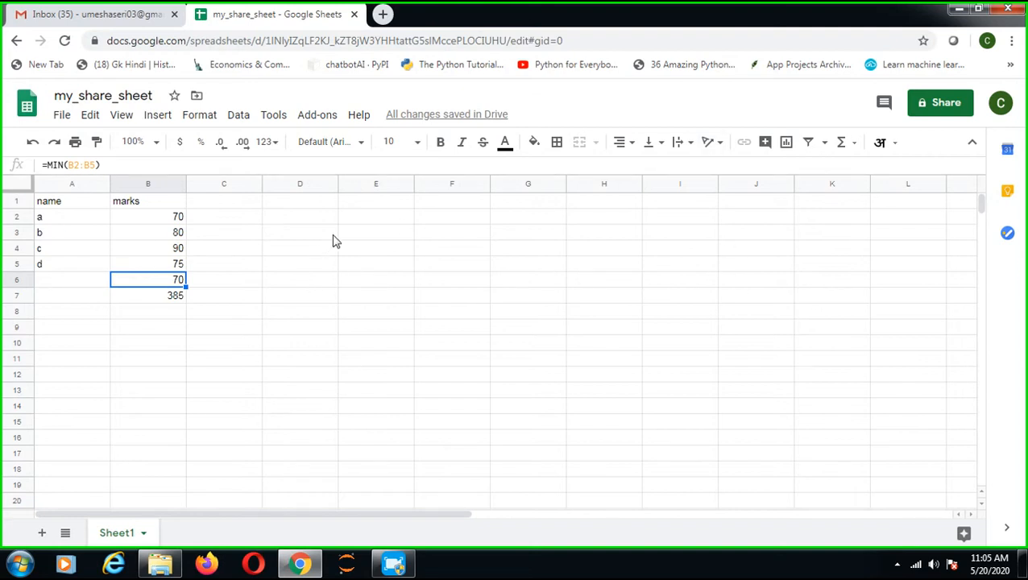
pyautogui.click(90, 119)
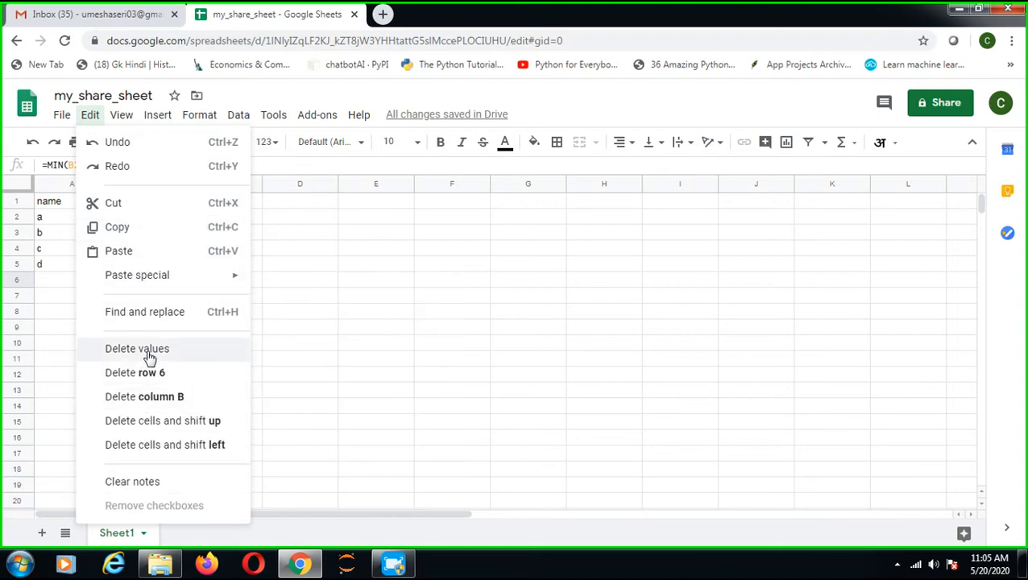
pyautogui.click(122, 121)
pyautogui.click(121, 119)
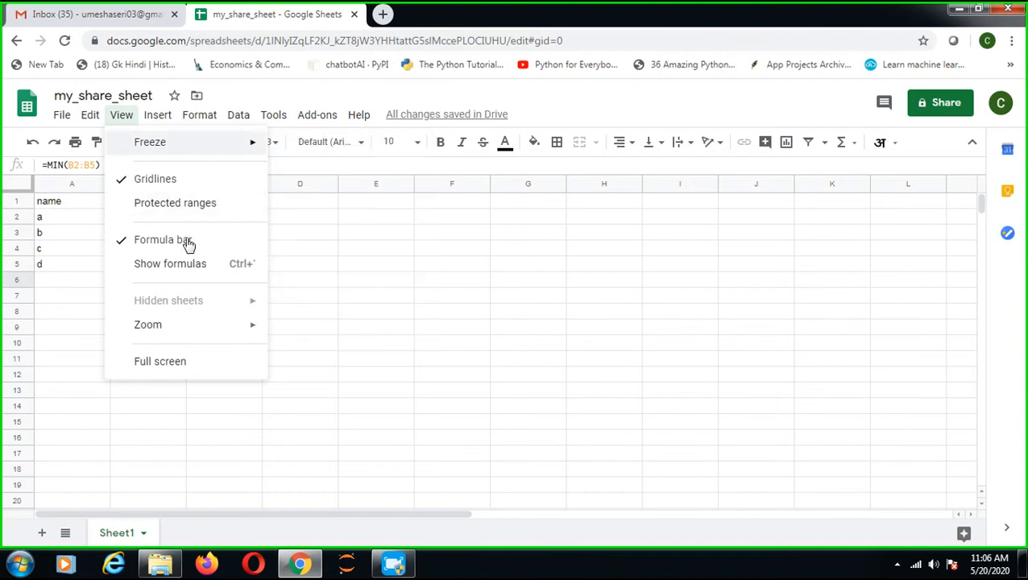
pyautogui.moveTo(254, 154)
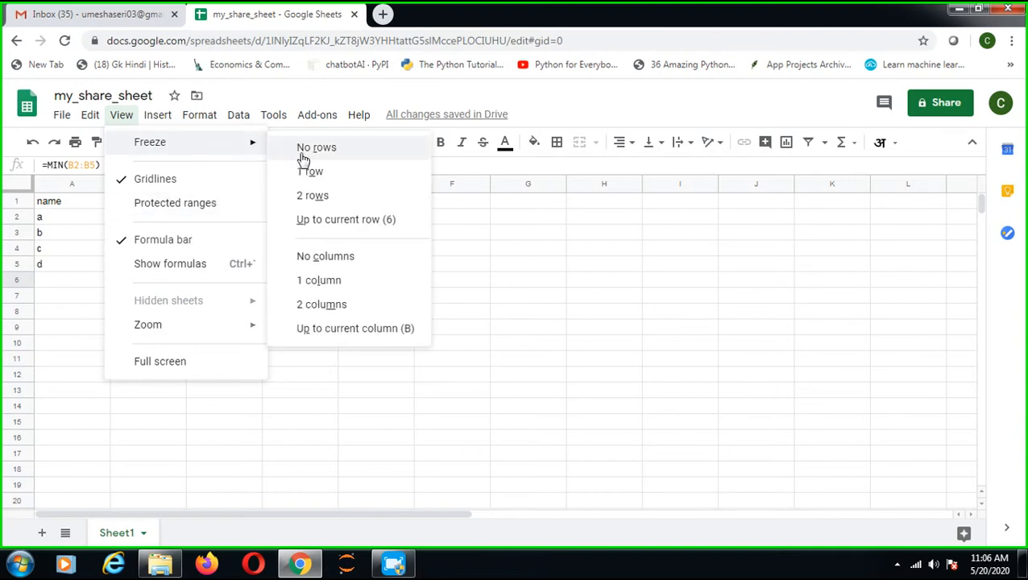
pyautogui.moveTo(590, 248); pyautogui.dragTo(507, 248)
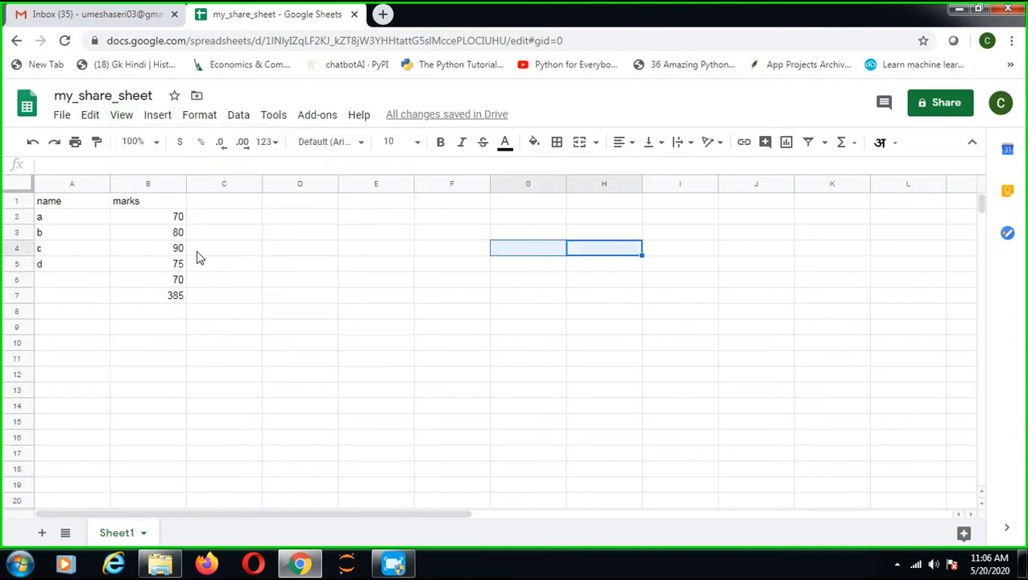
pyautogui.click(233, 205)
# - Type filler text 'fsfgb kjhjh ggsjh sh gh ghsh fshjg hsdjkhg jk' in C3 and paste it into C4:C15
pyautogui.click(258, 230)
pyautogui.write('fsfgb kjhjh ggsjh sh gh ghsh fshjg hsdjkhg jkdh')
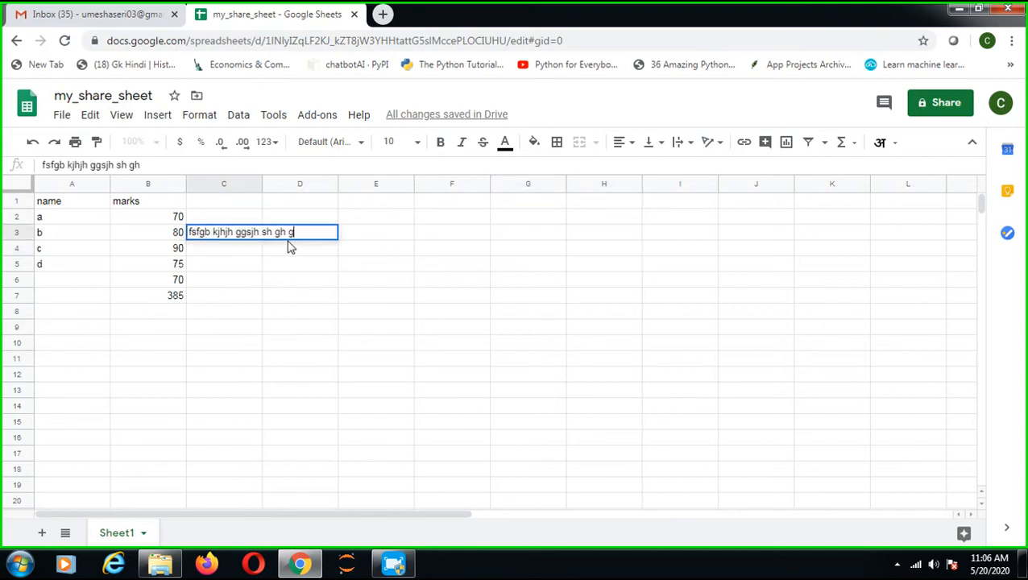
pyautogui.click(272, 266)
pyautogui.click(247, 235)
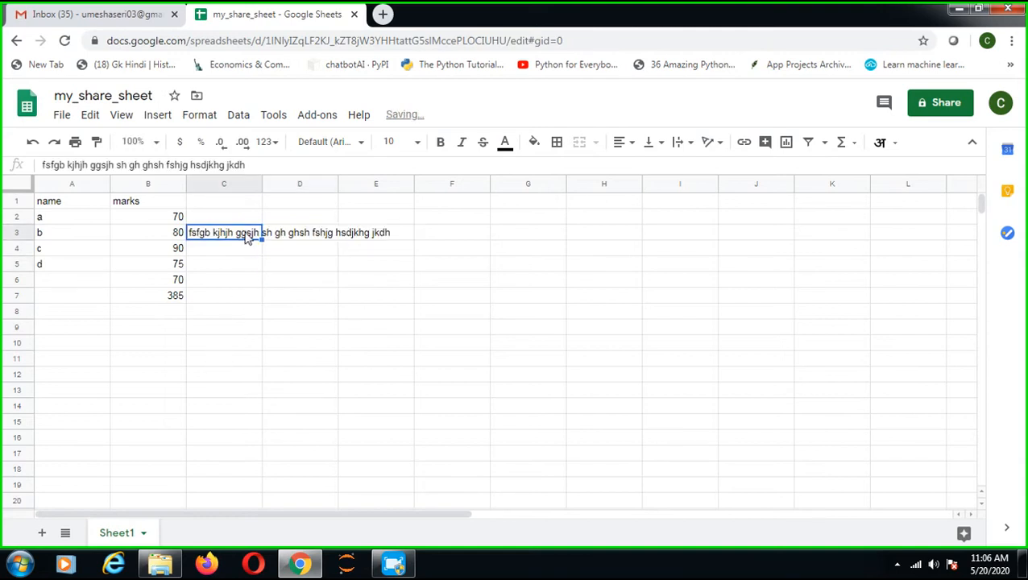
pyautogui.hotkey('ctrl', 'c')
pyautogui.click(247, 243)
pyautogui.moveTo(257, 252); pyautogui.dragTo(263, 426)
pyautogui.hotkey('ctrl', 'v')
pyautogui.click(328, 457)
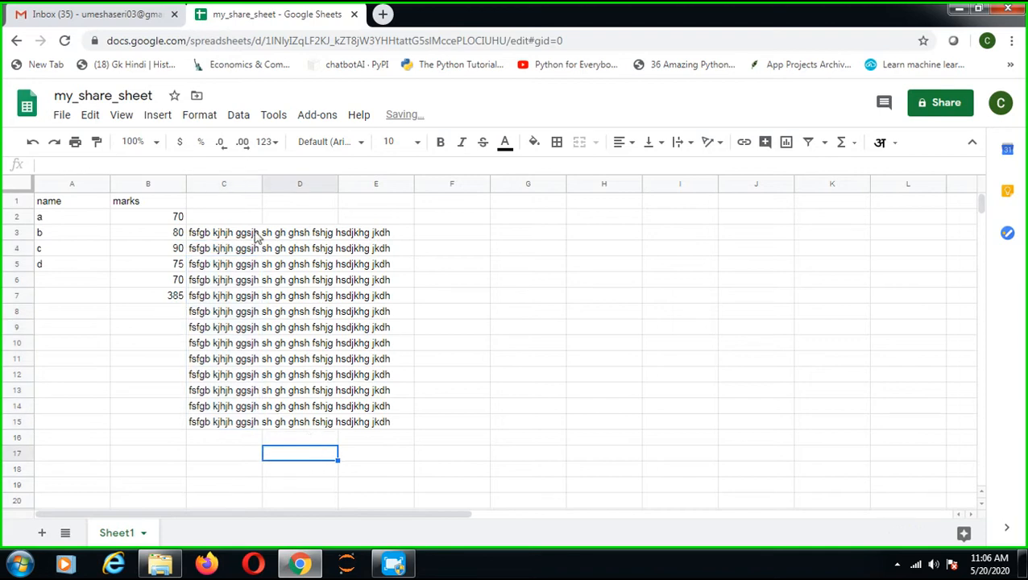
# - Set column C's text wrapping to Wrap
pyautogui.click(242, 191)
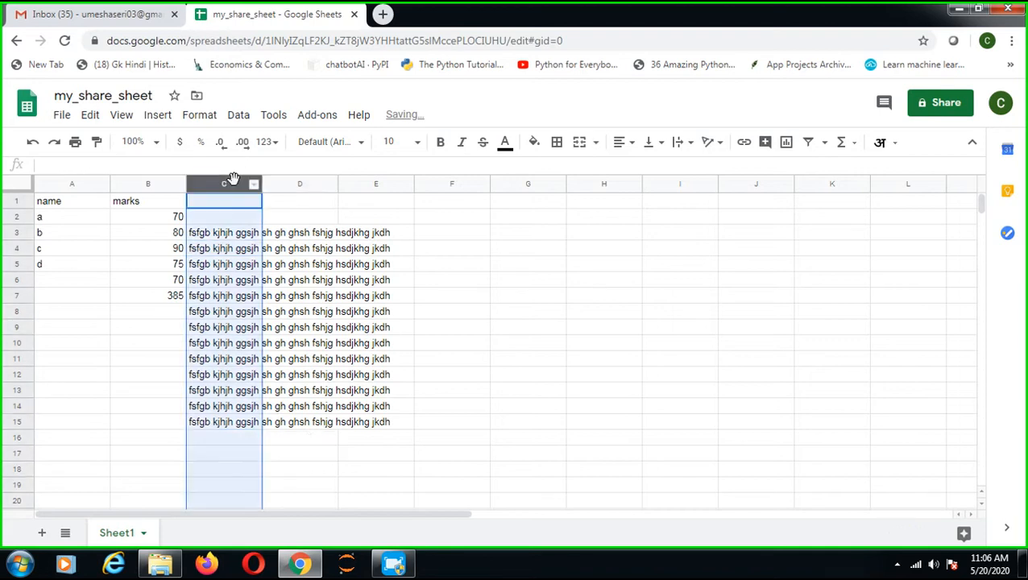
pyautogui.click(689, 146)
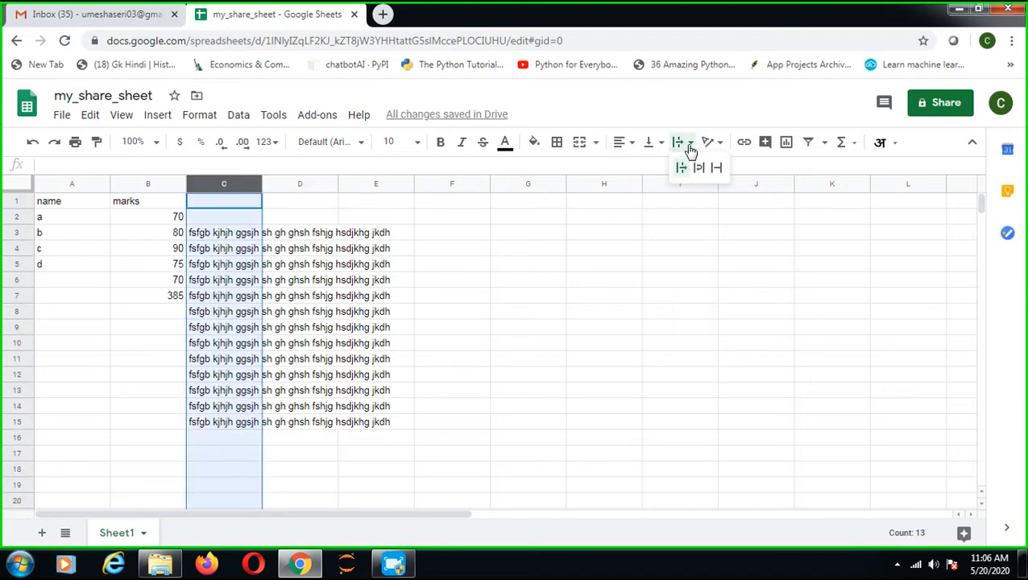
pyautogui.click(698, 168)
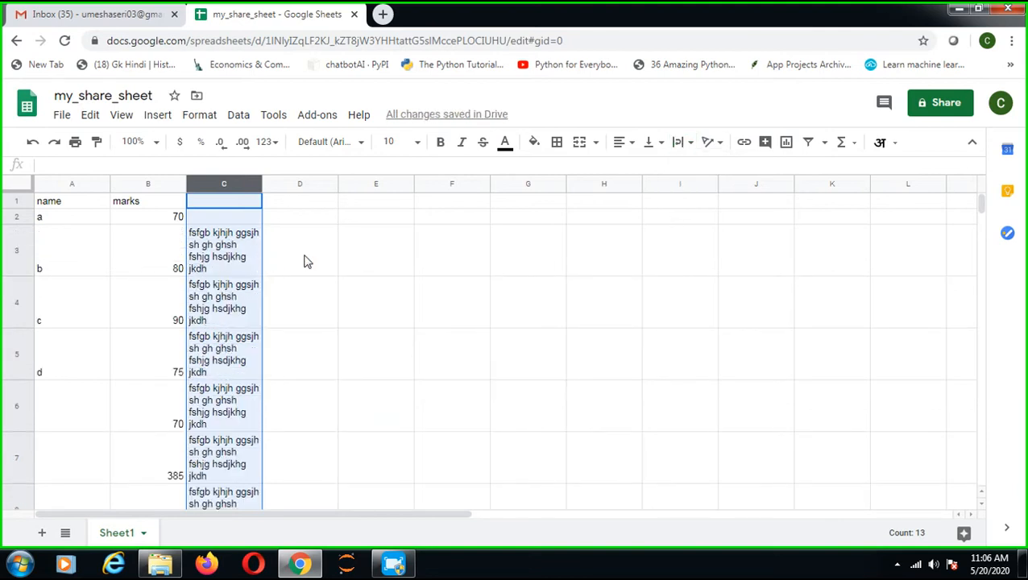
# - Make column C's filler text bold, italic and red
pyautogui.click(442, 147)
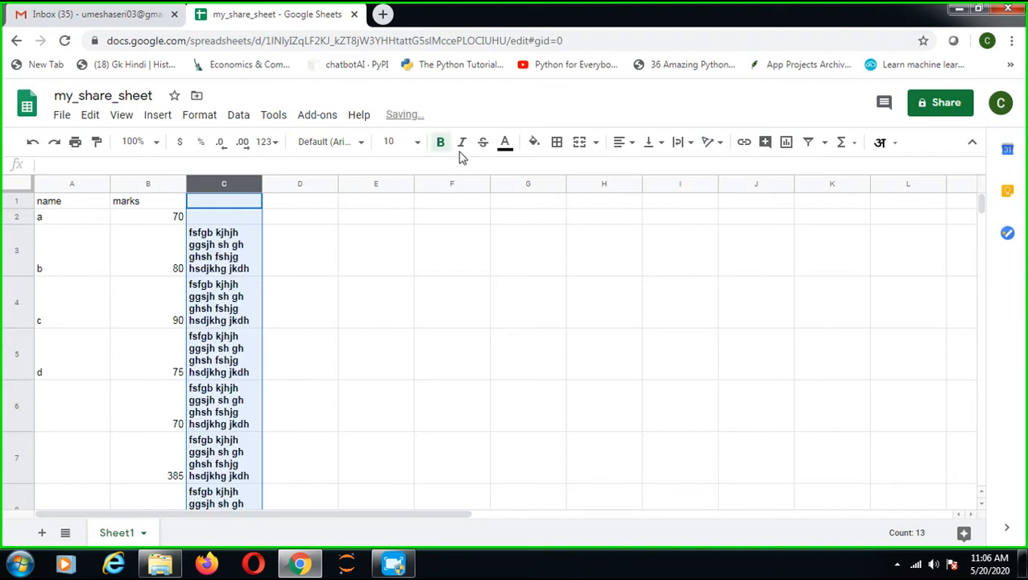
pyautogui.click(464, 145)
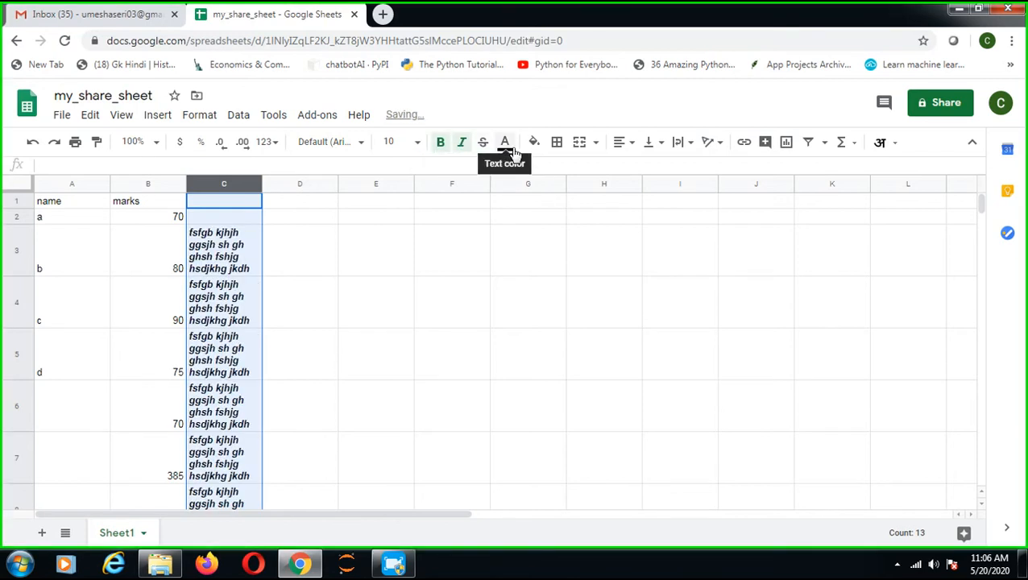
pyautogui.click(504, 144)
pyautogui.click(593, 212)
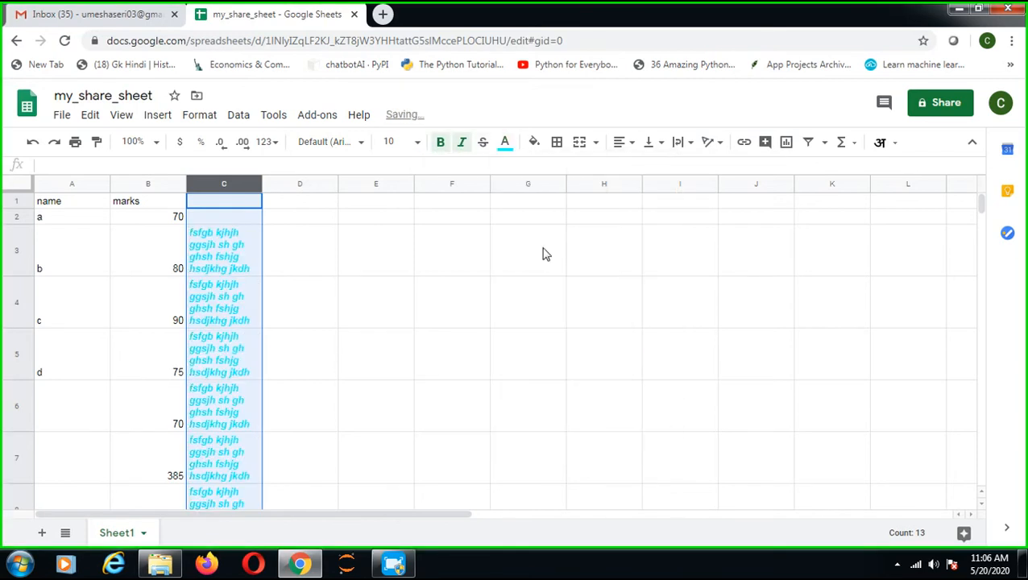
pyautogui.click(505, 145)
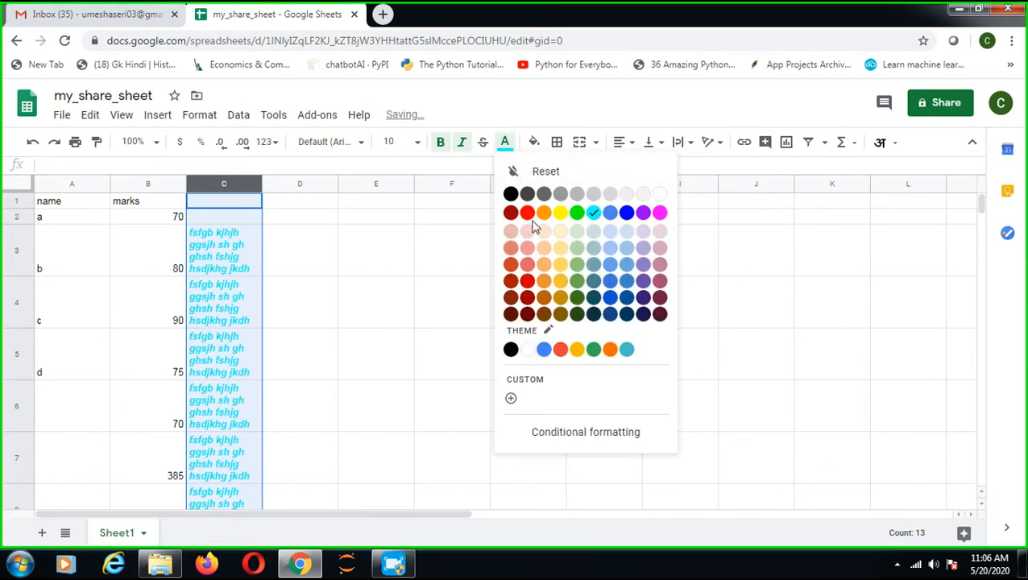
pyautogui.click(525, 211)
pyautogui.click(396, 271)
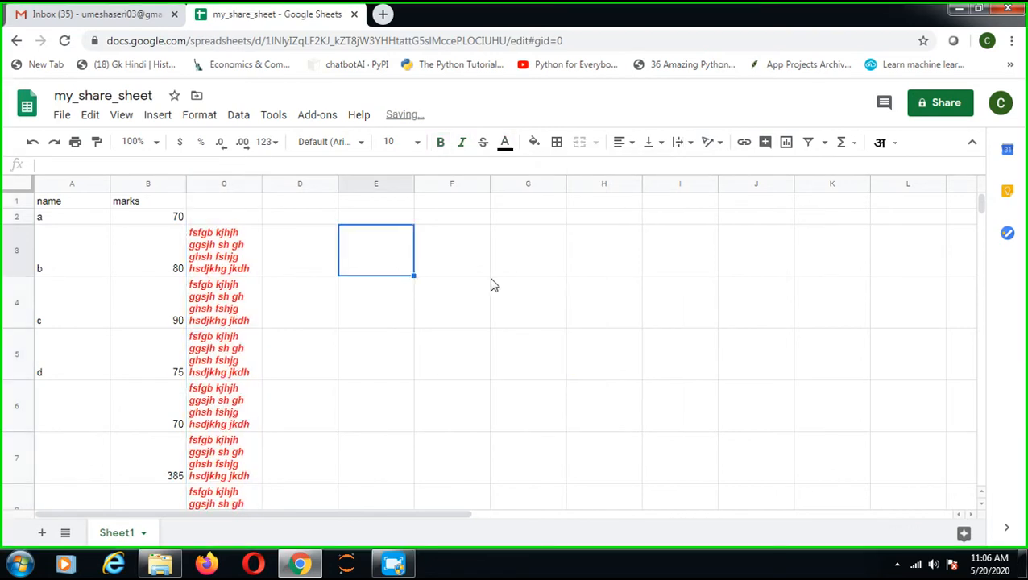
pyautogui.click(124, 120)
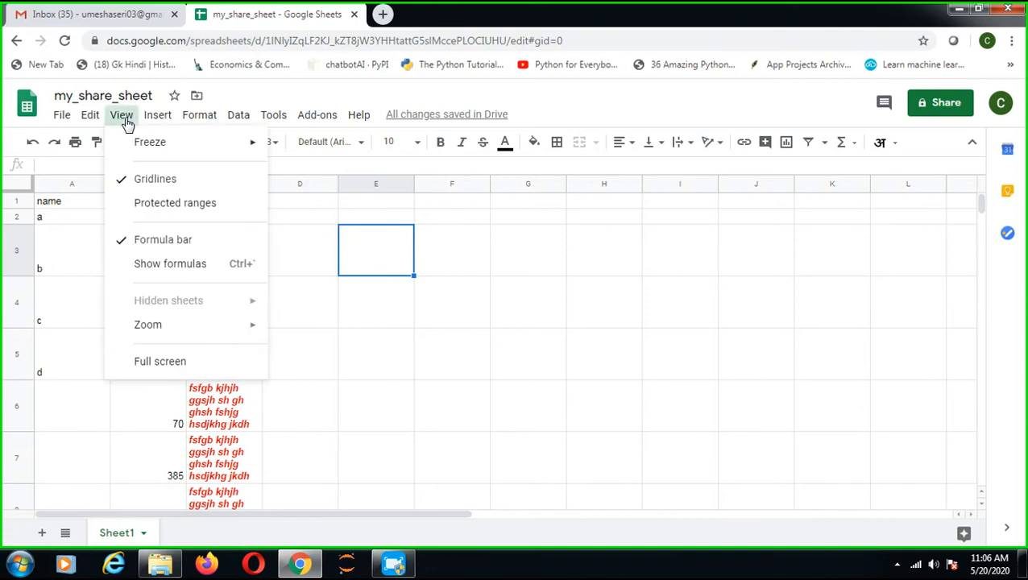
# - Select the table range and hide the sheet's gridlines
pyautogui.click(155, 180)
pyautogui.click(68, 236)
pyautogui.moveTo(58, 203); pyautogui.dragTo(417, 508)
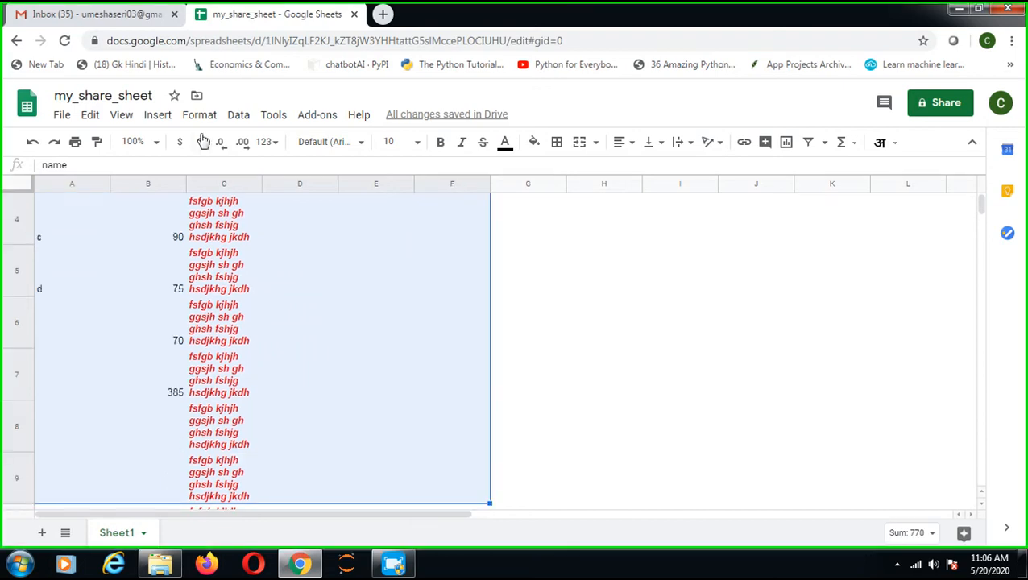
pyautogui.click(122, 115)
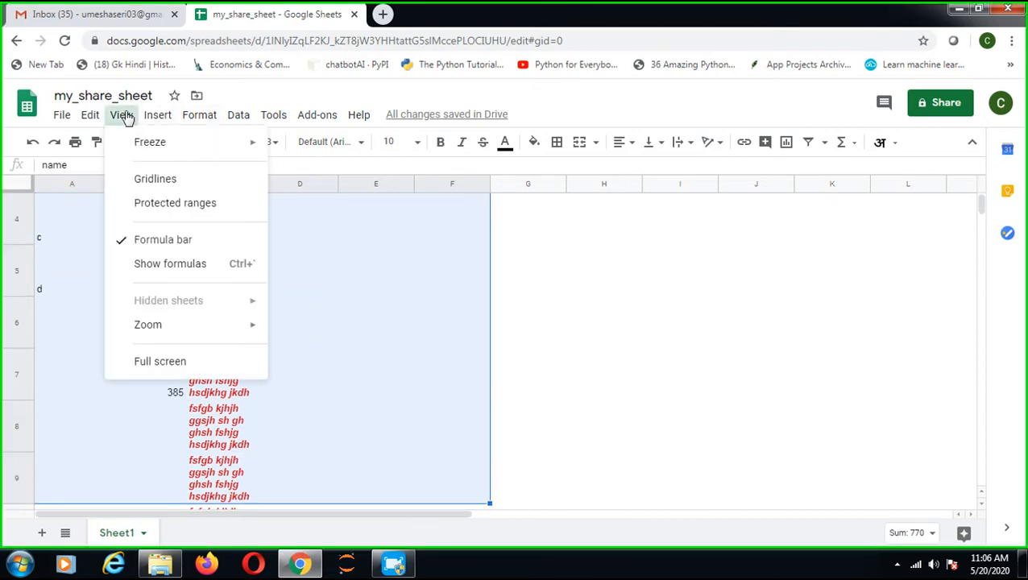
pyautogui.click(153, 180)
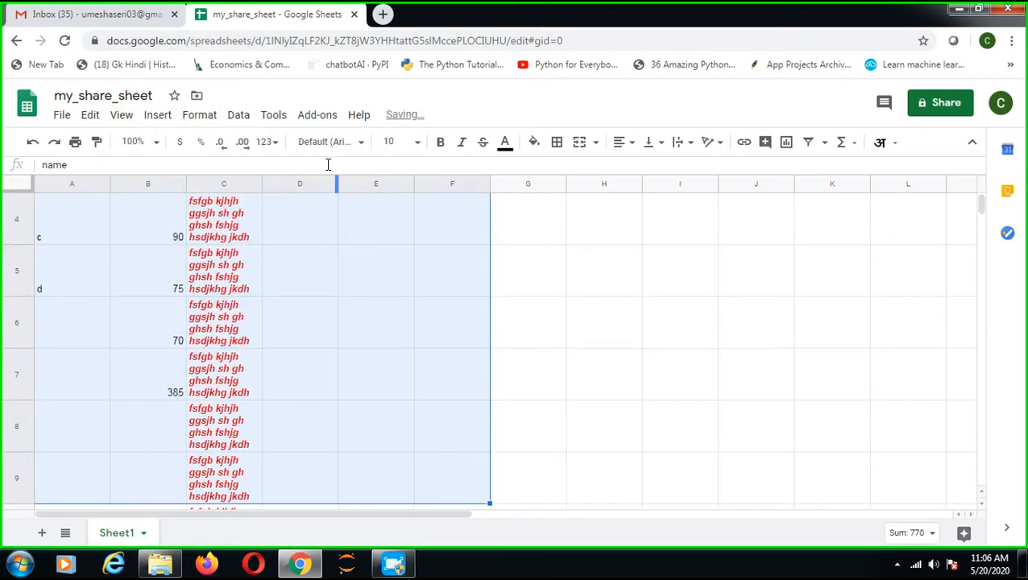
# - Apply All borders to every cell in the selected A4:F9 range
pyautogui.click(557, 142)
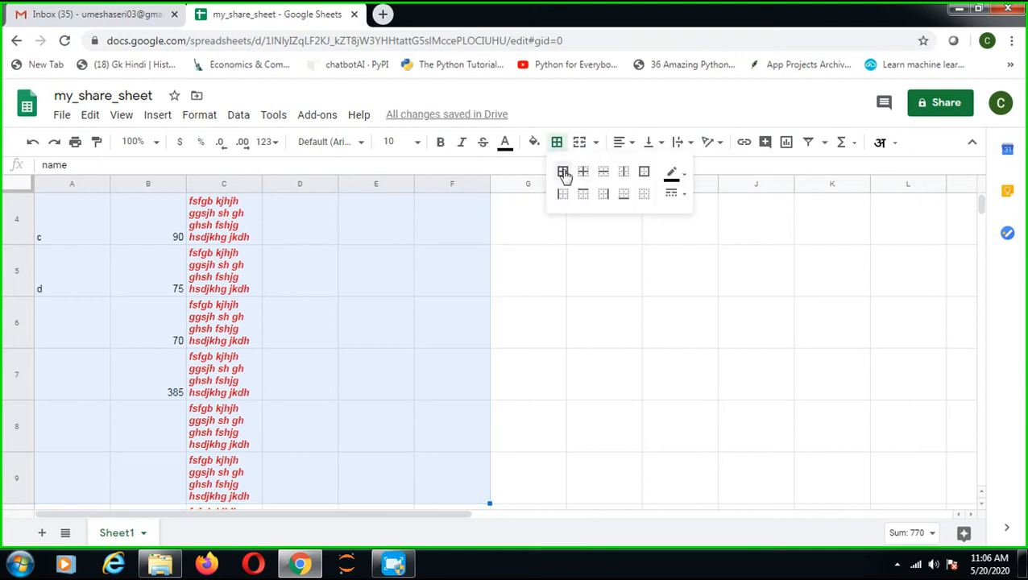
pyautogui.click(563, 171)
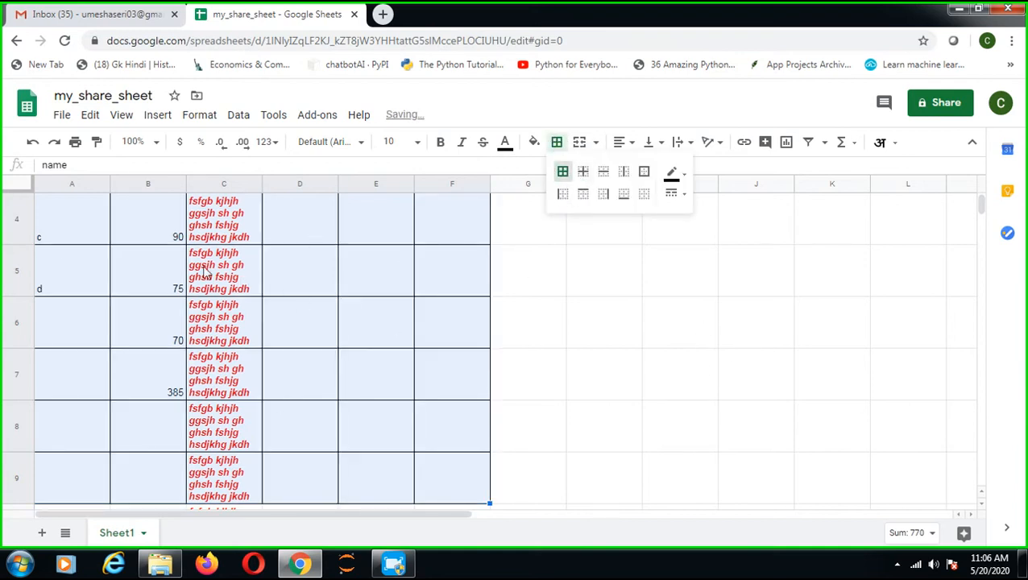
pyautogui.click(157, 142)
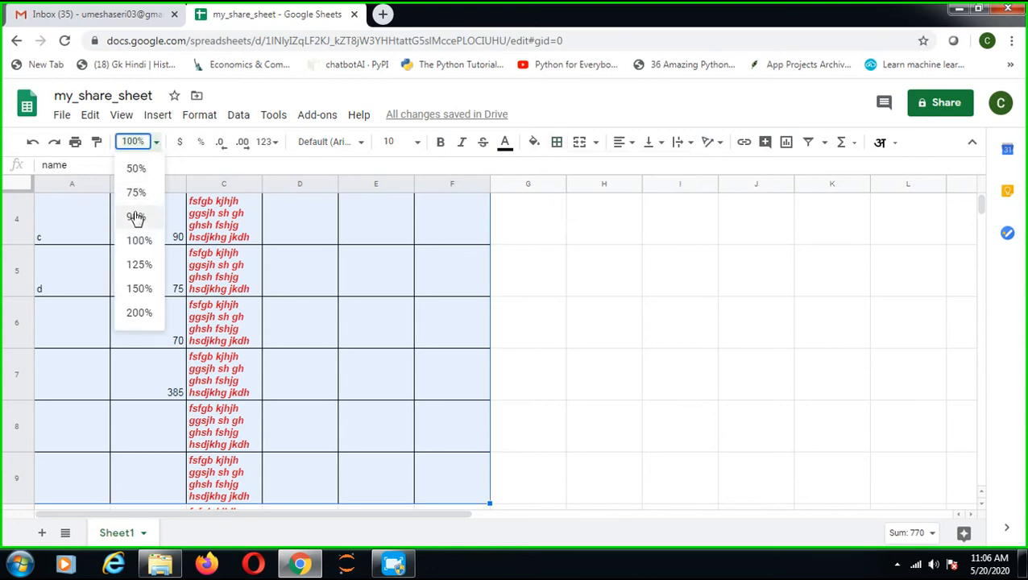
# - Zoom to 75% and set the selected cells to Arial, size 24
pyautogui.click(136, 194)
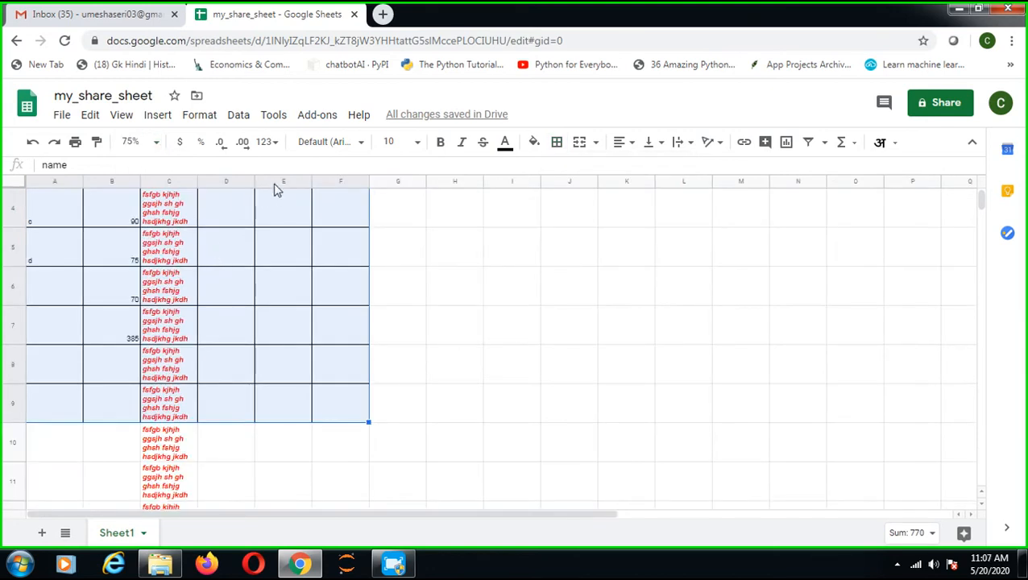
pyautogui.click(362, 145)
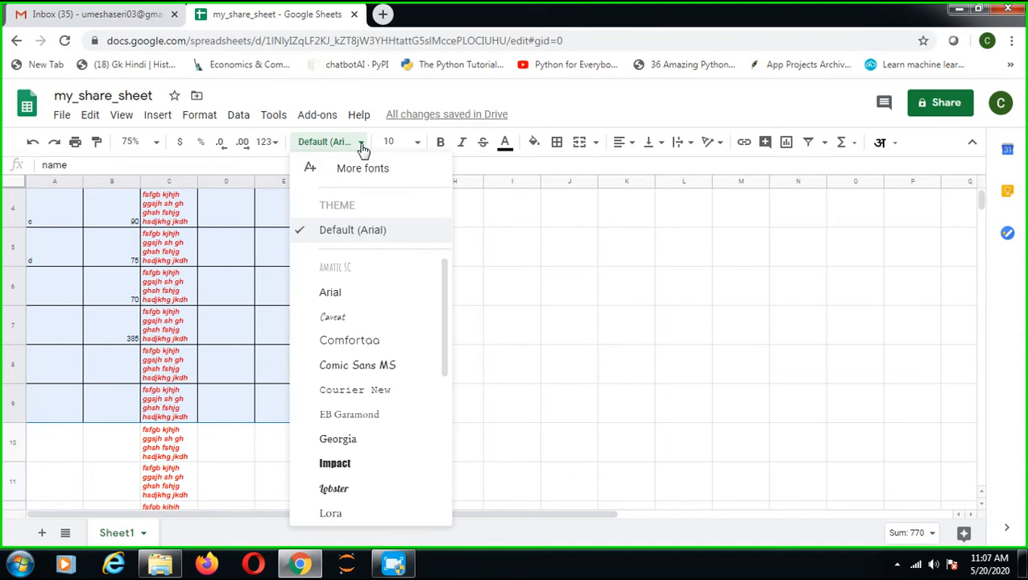
pyautogui.click(339, 295)
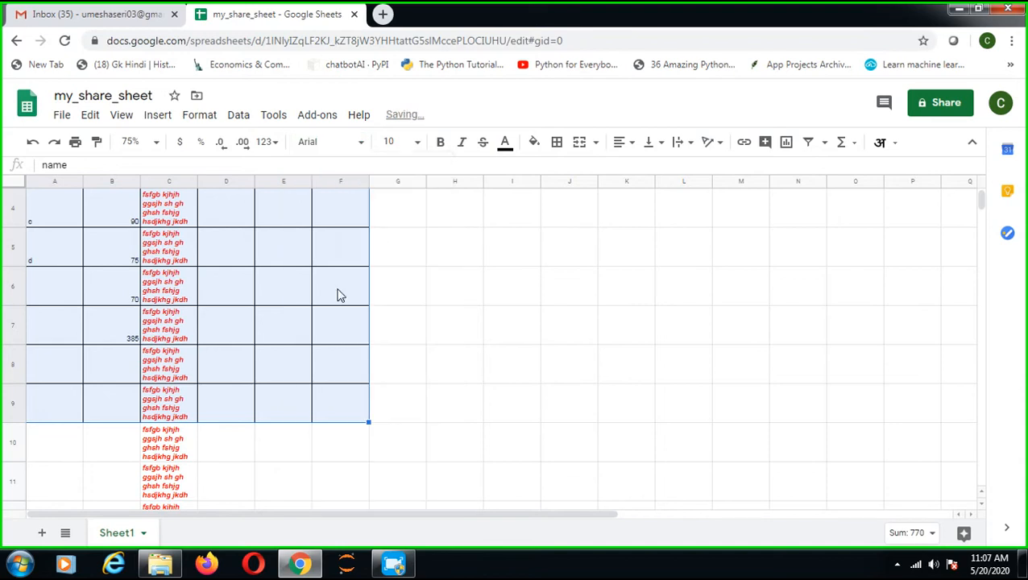
pyautogui.click(193, 116)
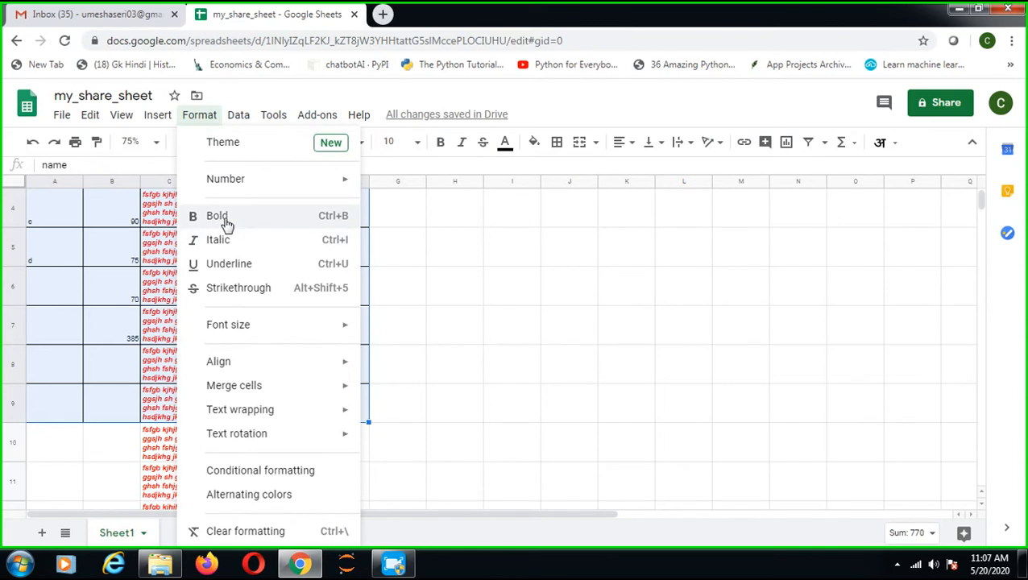
pyautogui.moveTo(253, 331)
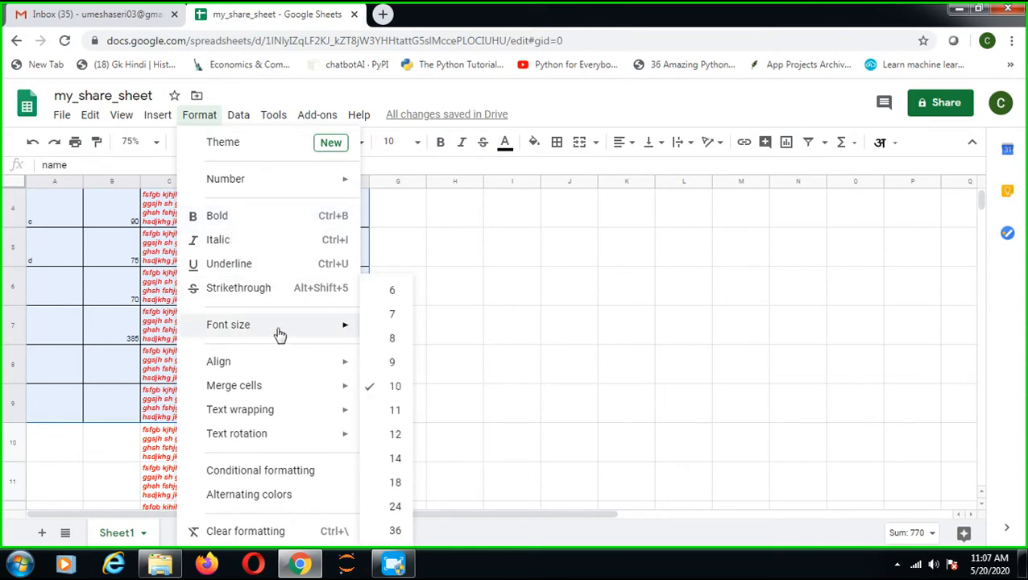
pyautogui.click(395, 508)
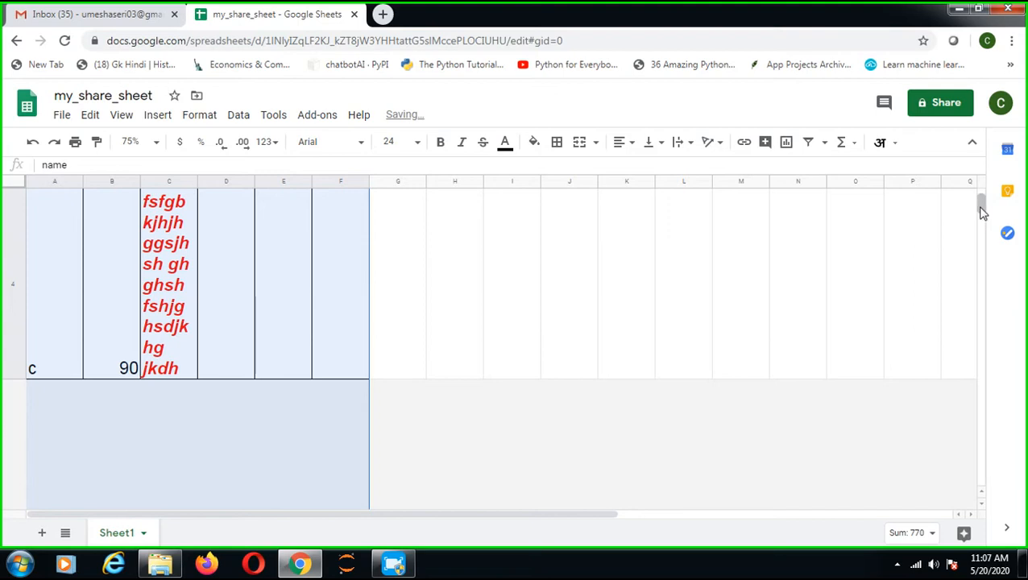
pyautogui.moveTo(981, 211); pyautogui.dragTo(980, 193)
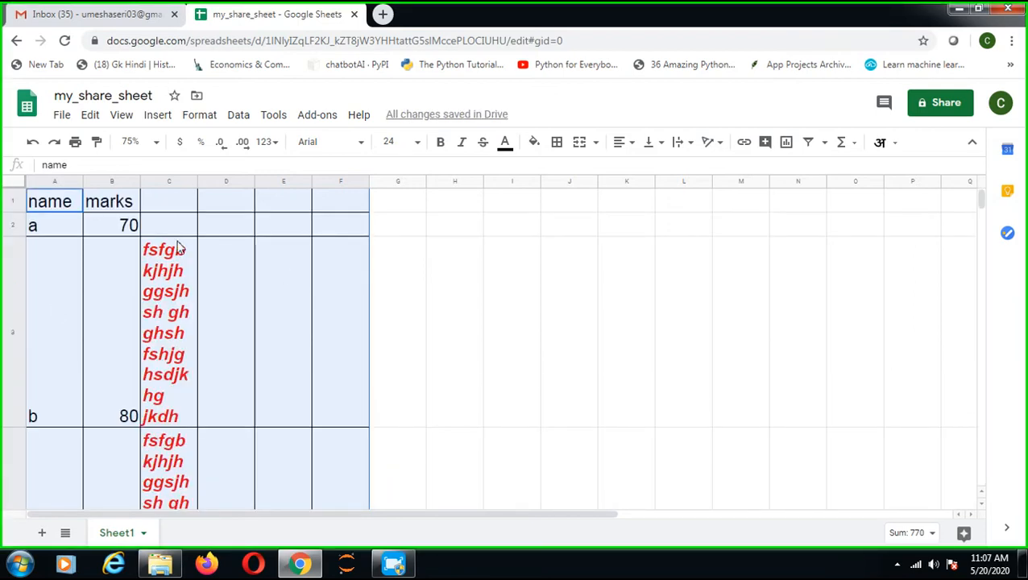
# - Set columns A–F to font size 12 and widen column C to fit its text
pyautogui.moveTo(58, 184); pyautogui.dragTo(363, 211)
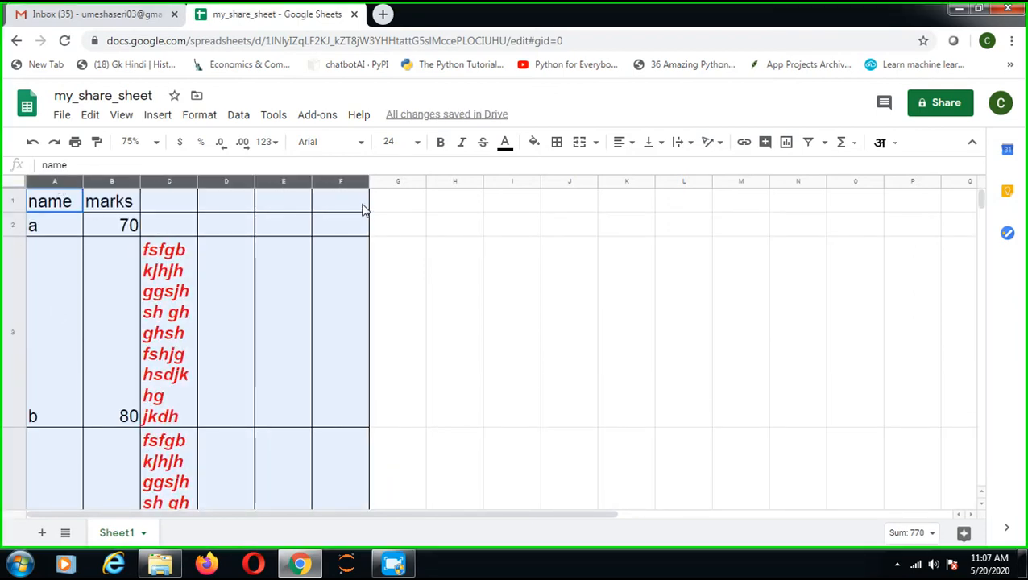
pyautogui.click(420, 148)
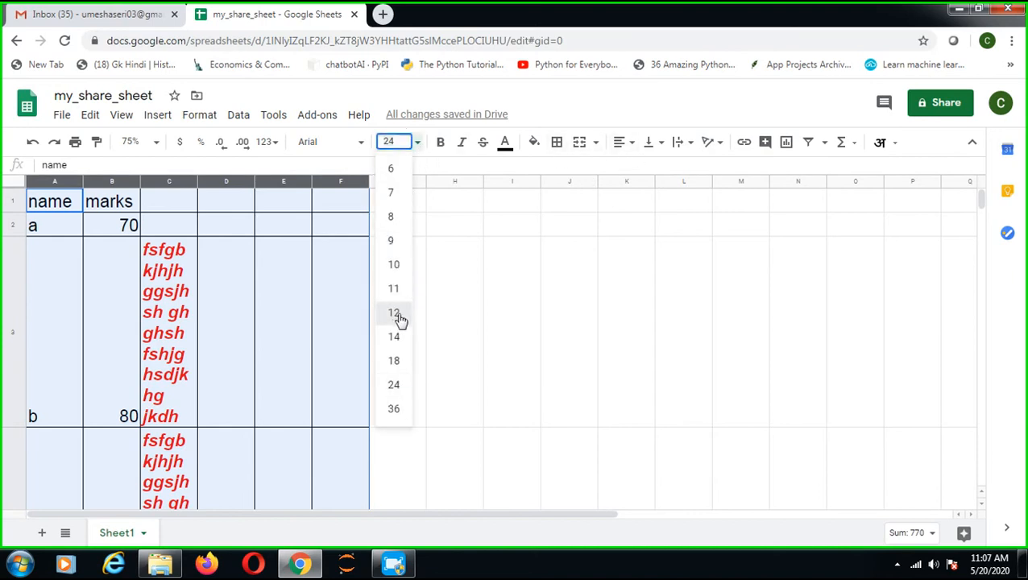
pyautogui.click(400, 319)
pyautogui.click(379, 296)
pyautogui.moveTo(198, 183); pyautogui.dragTo(437, 204)
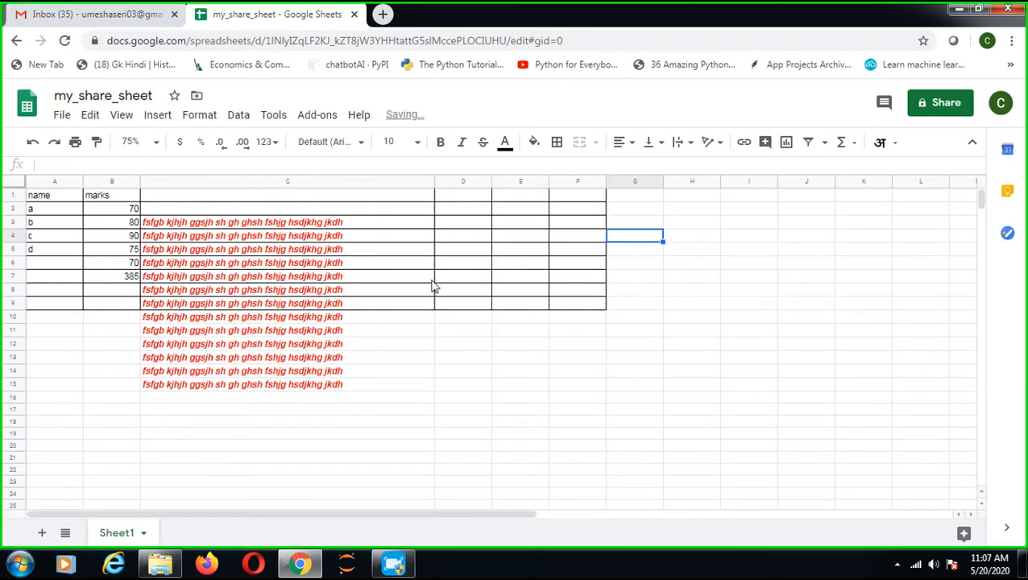
pyautogui.click(431, 305)
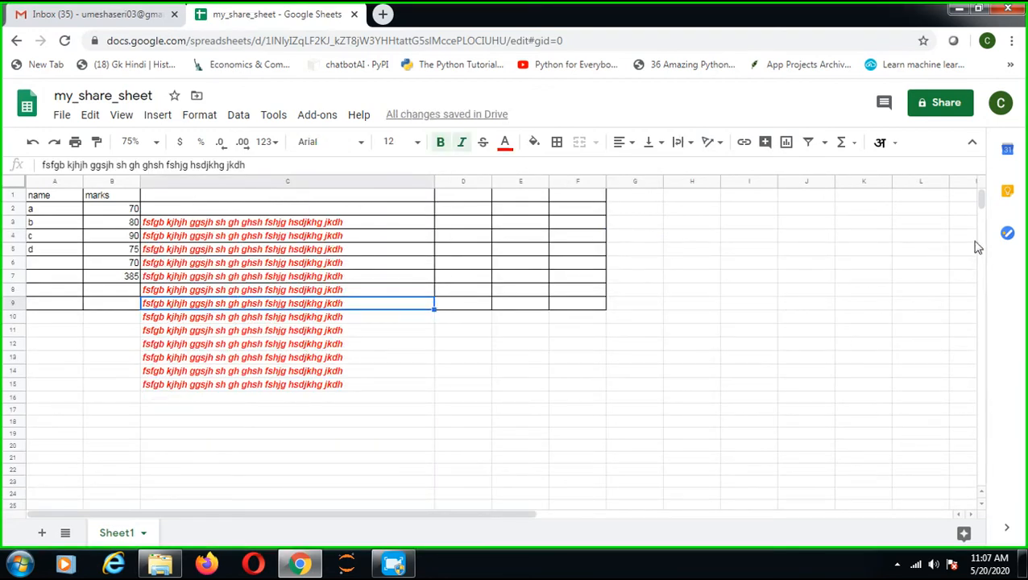
pyautogui.click(194, 117)
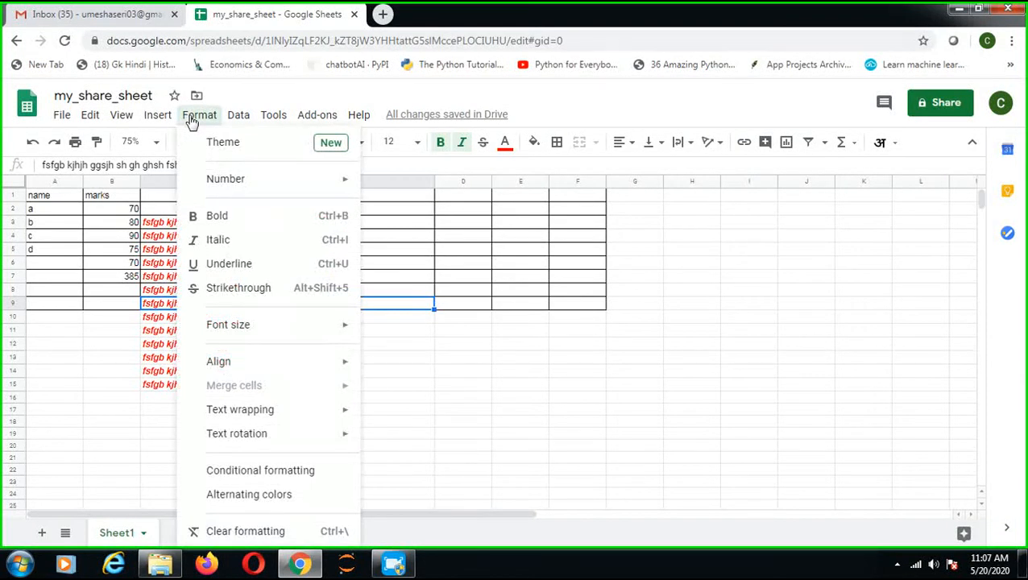
pyautogui.click(243, 115)
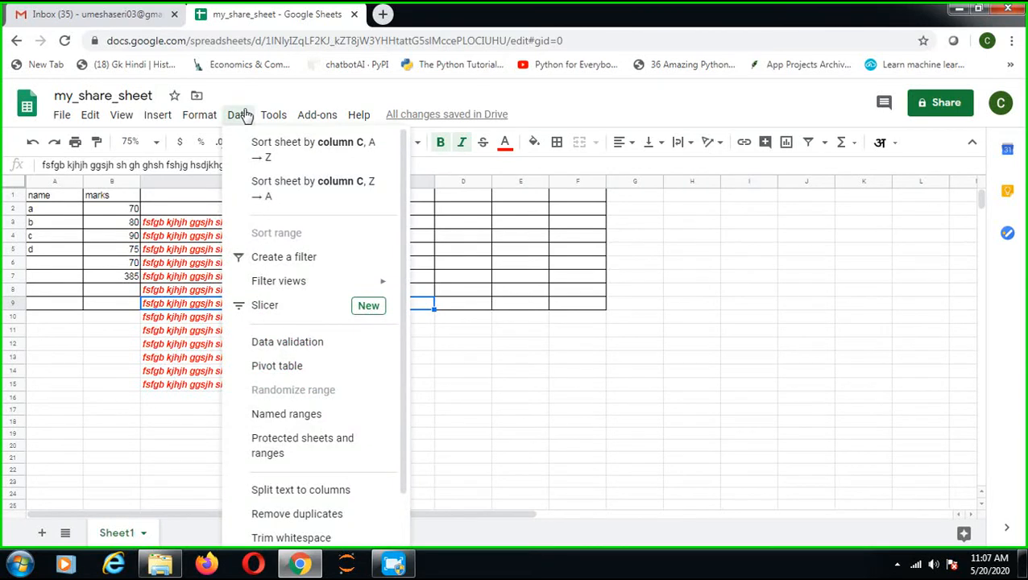
pyautogui.moveTo(280, 122)
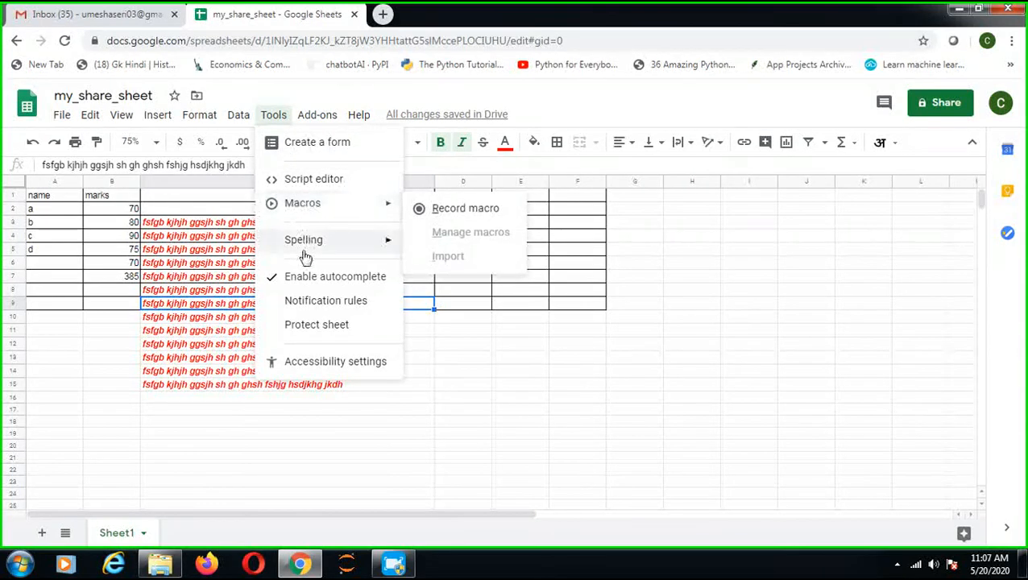
pyautogui.moveTo(306, 255)
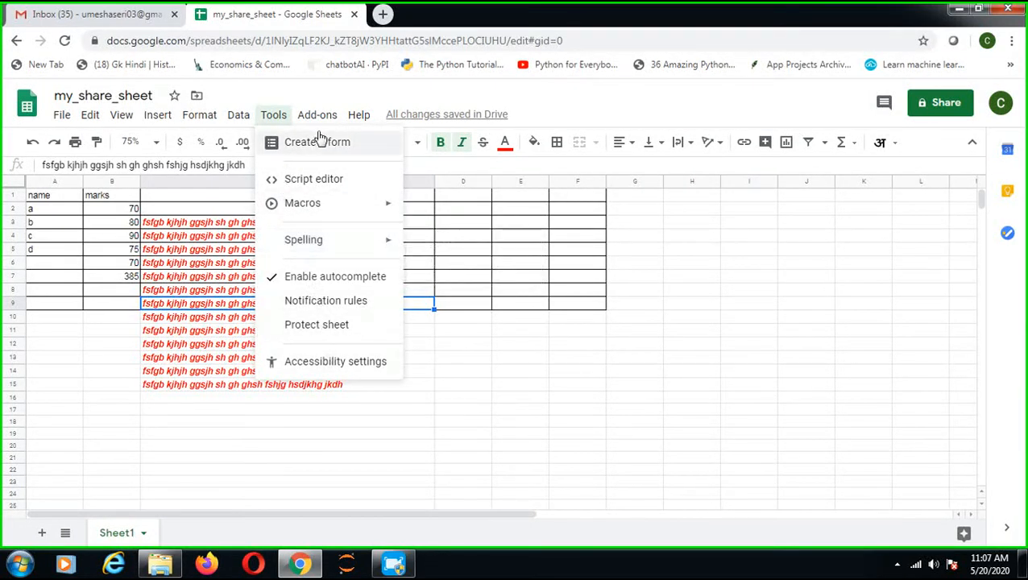
pyautogui.moveTo(325, 120)
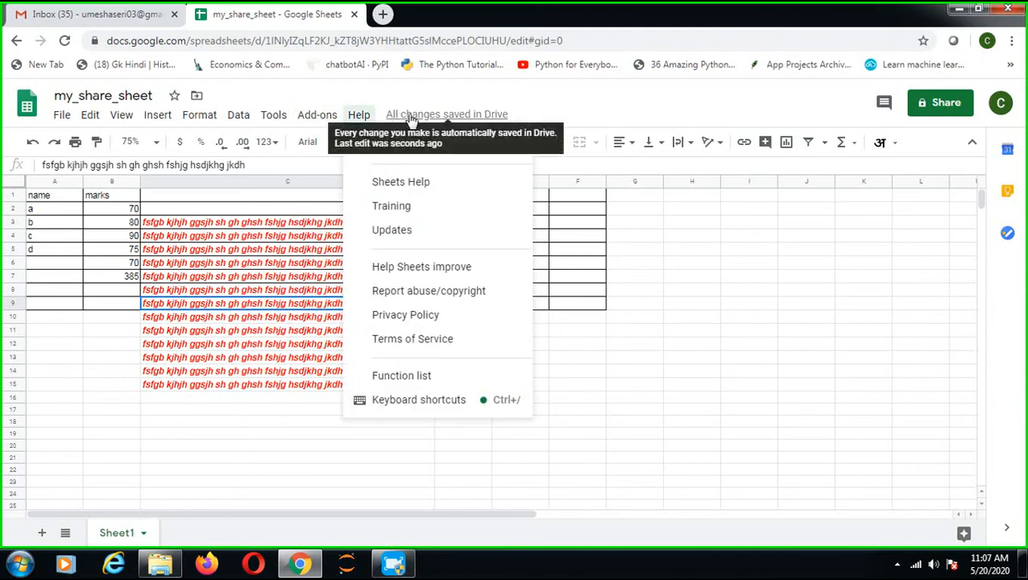
pyautogui.moveTo(155, 123)
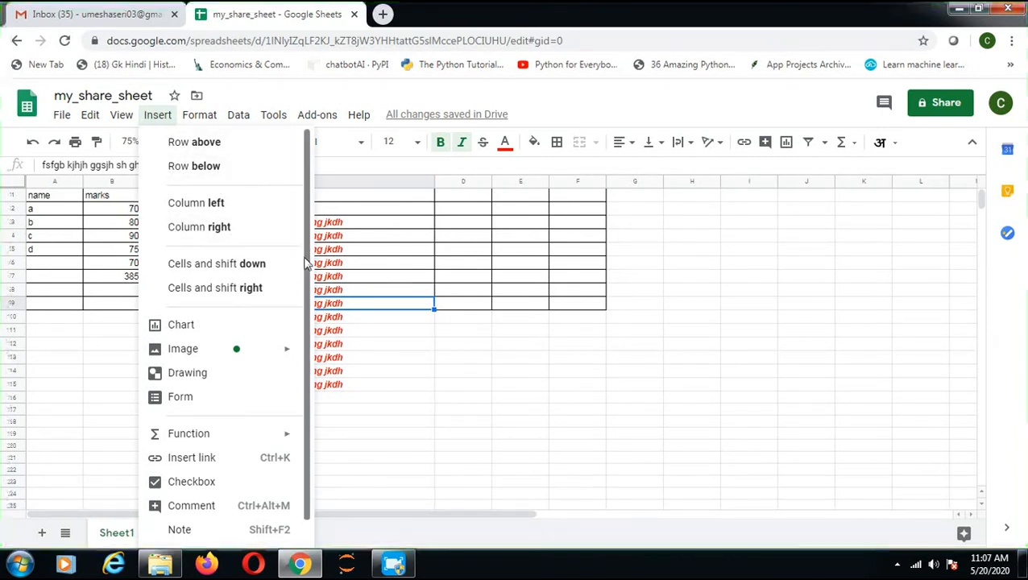
pyautogui.moveTo(307, 257); pyautogui.dragTo(314, 337)
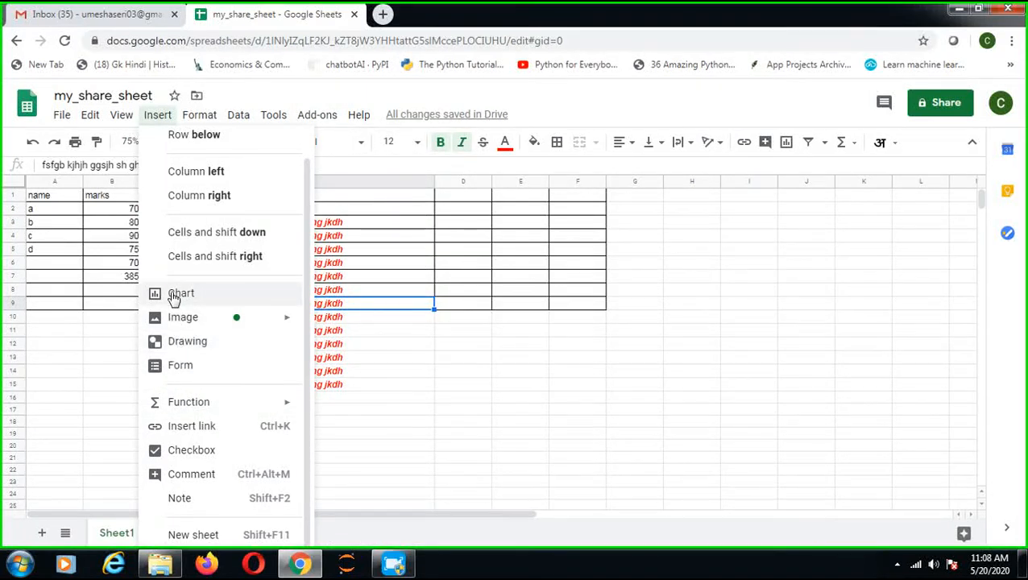
pyautogui.press('Escape')
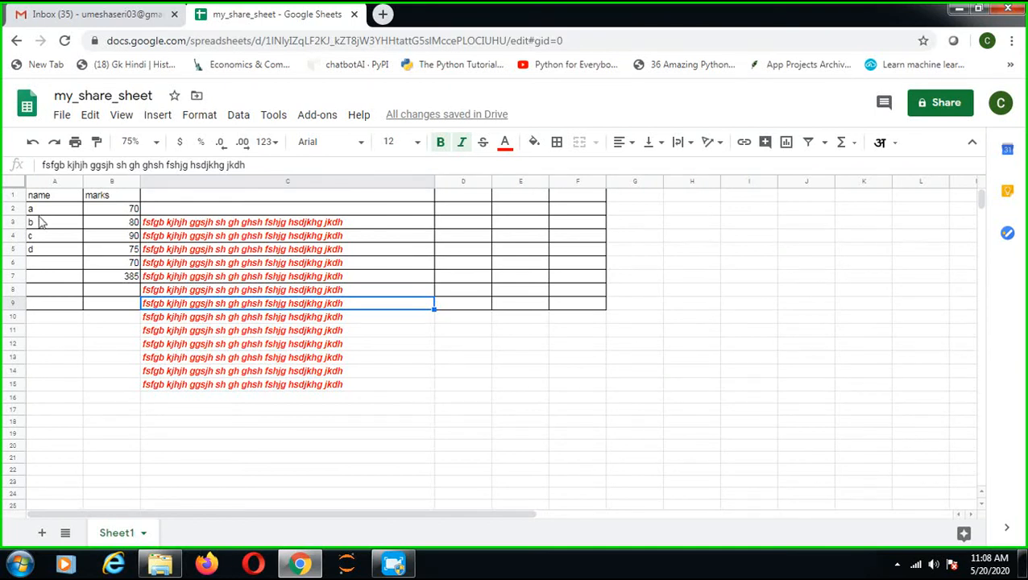
# - Insert a pie chart titled marks from the name and marks data in A1:B9
pyautogui.moveTo(40, 196); pyautogui.dragTo(117, 304)
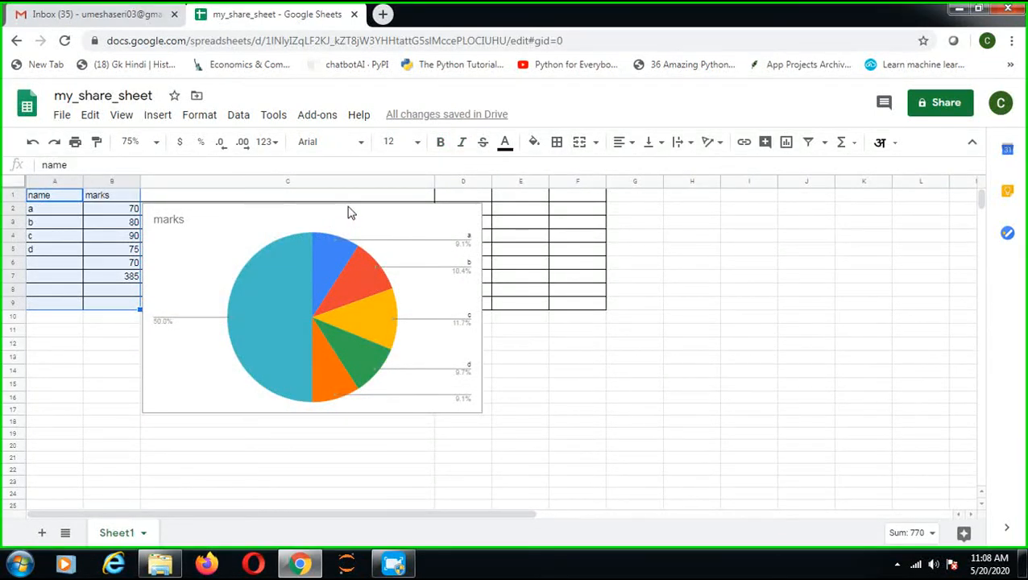
pyautogui.click(324, 225)
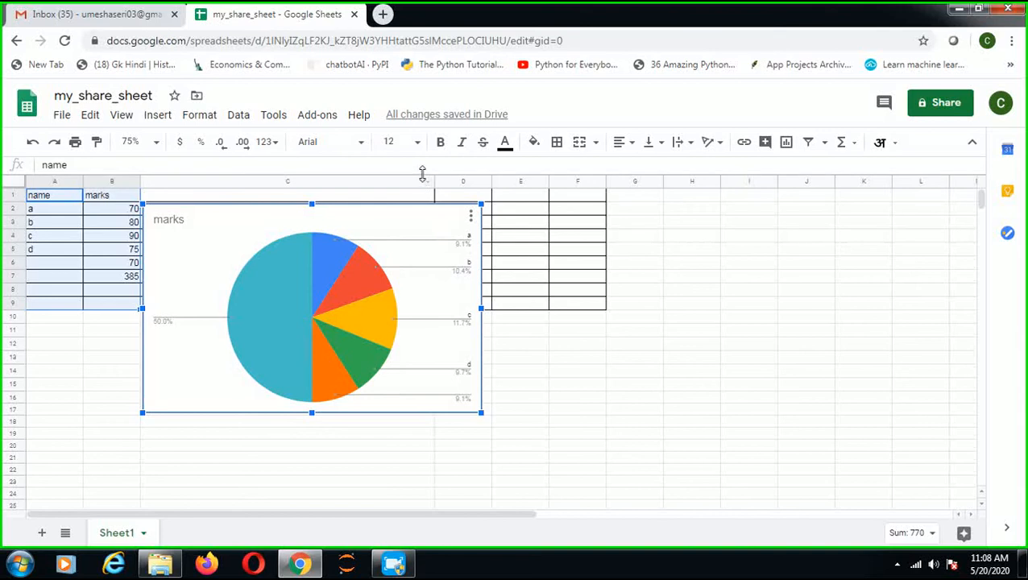
# - Open sharing for my_share_sheet and start entering a contact's name in the people field
pyautogui.click(941, 105)
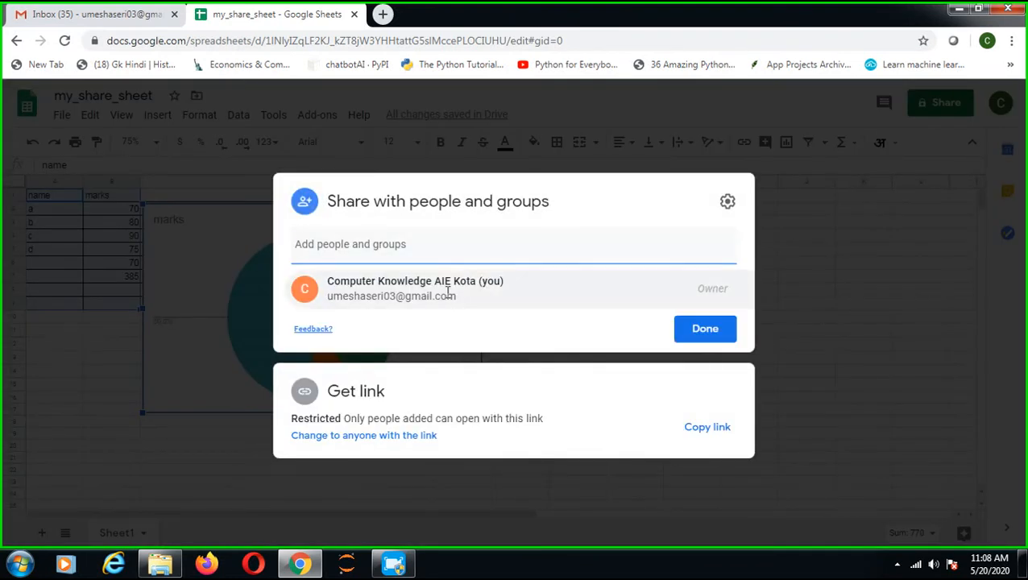
pyautogui.click(384, 252)
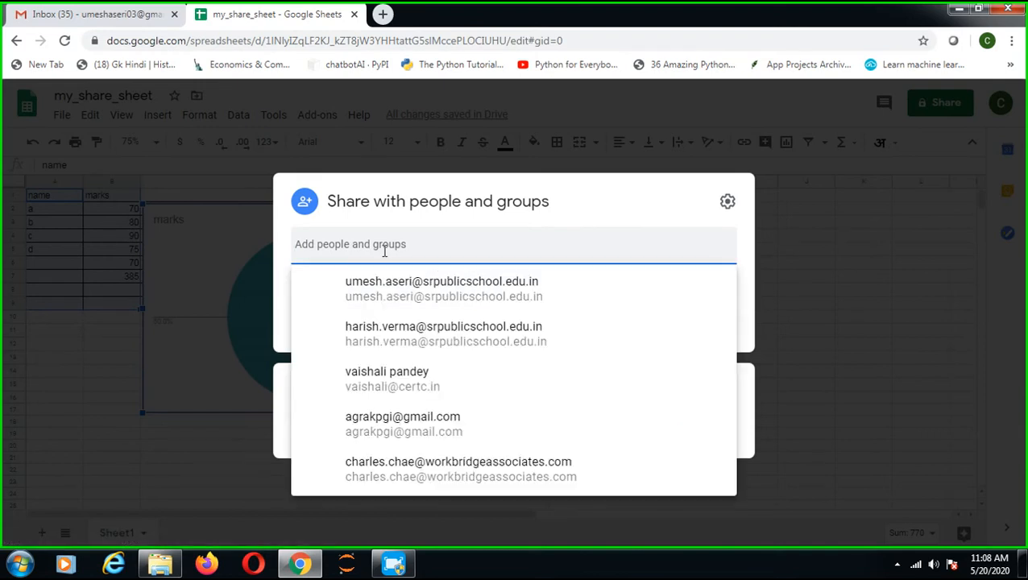
pyautogui.write('shanu_)aser')
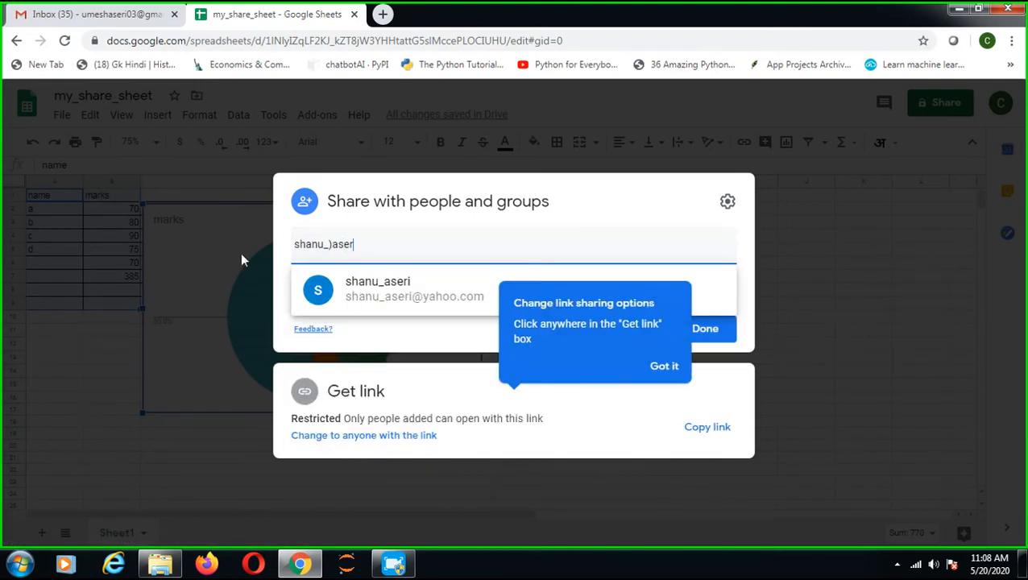
# - Add the suggested contact with Viewer access, send, and confirm sharing to the non-Google account
pyautogui.click(409, 297)
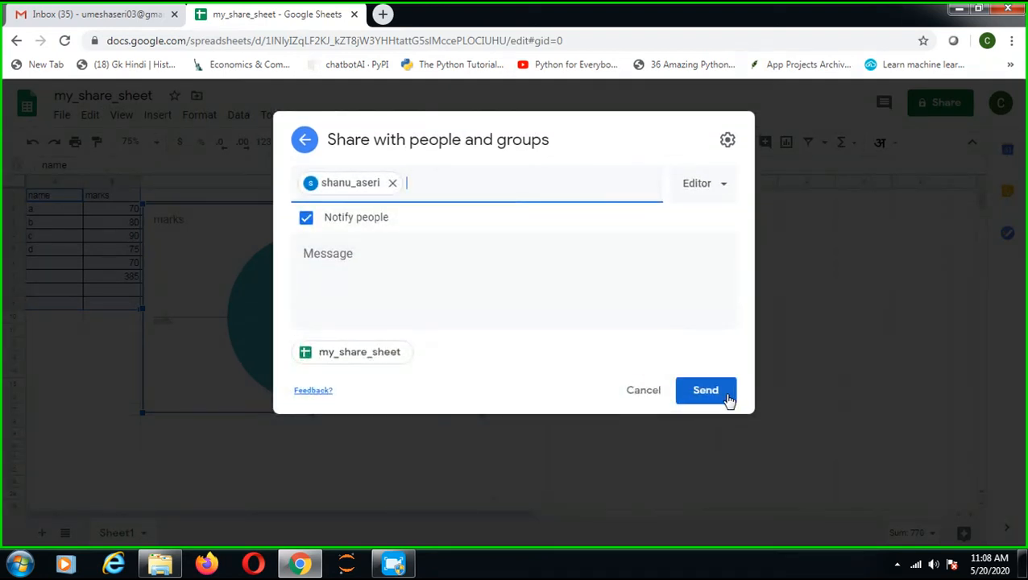
pyautogui.click(724, 187)
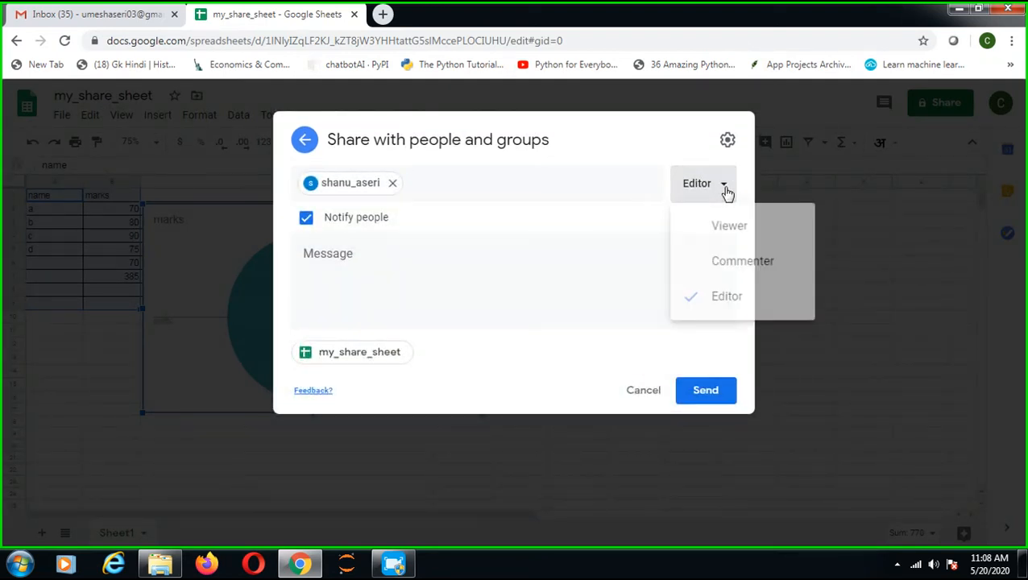
pyautogui.click(705, 228)
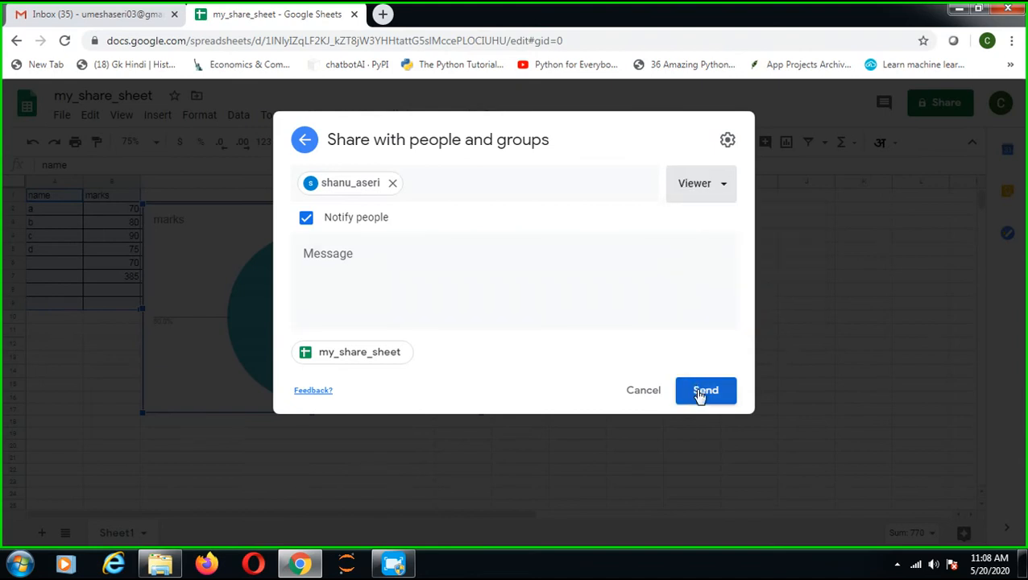
pyautogui.click(700, 394)
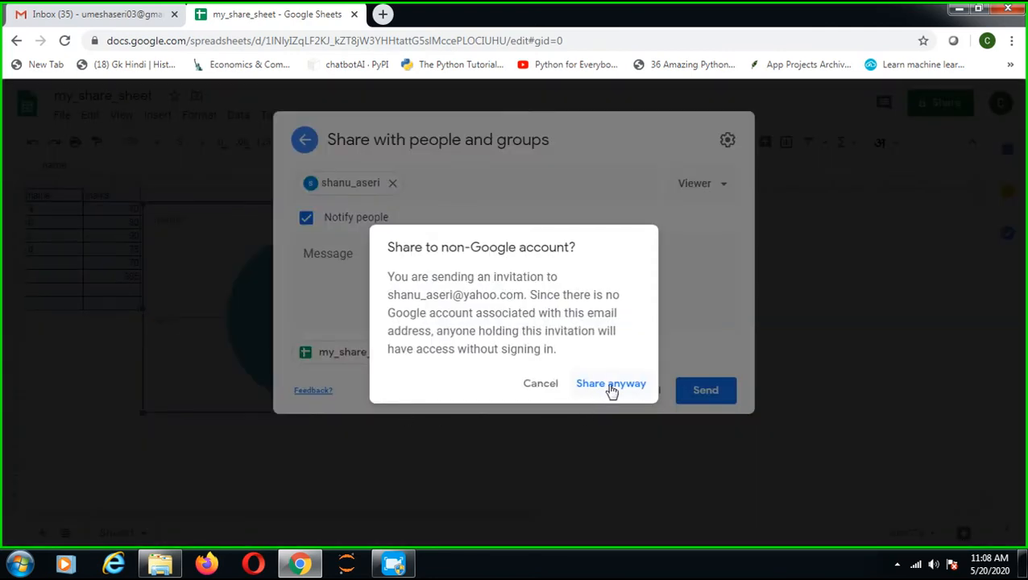
pyautogui.click(606, 394)
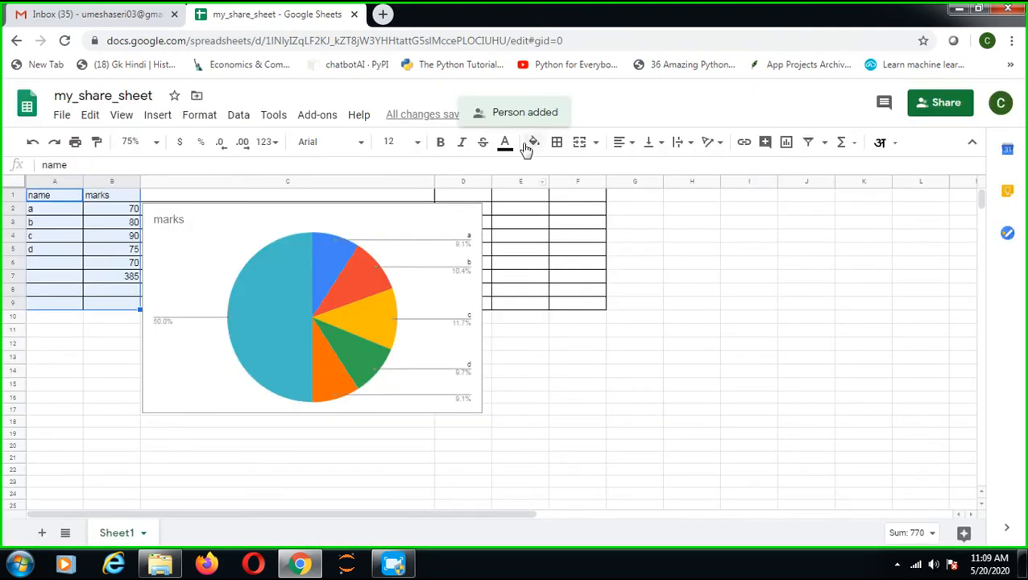
# - Delete the pie chart from the sheet
pyautogui.click(630, 145)
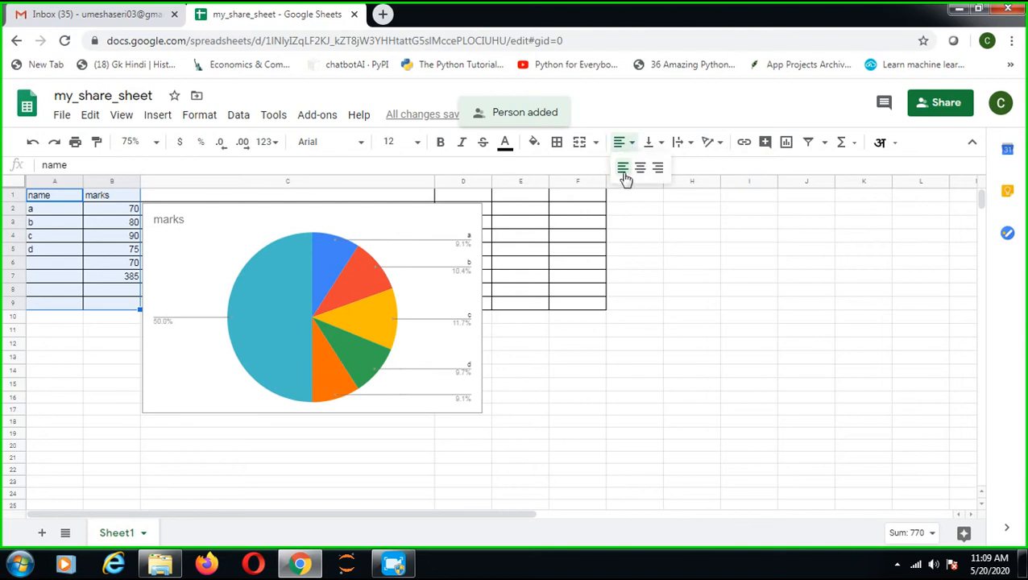
pyautogui.click(436, 229)
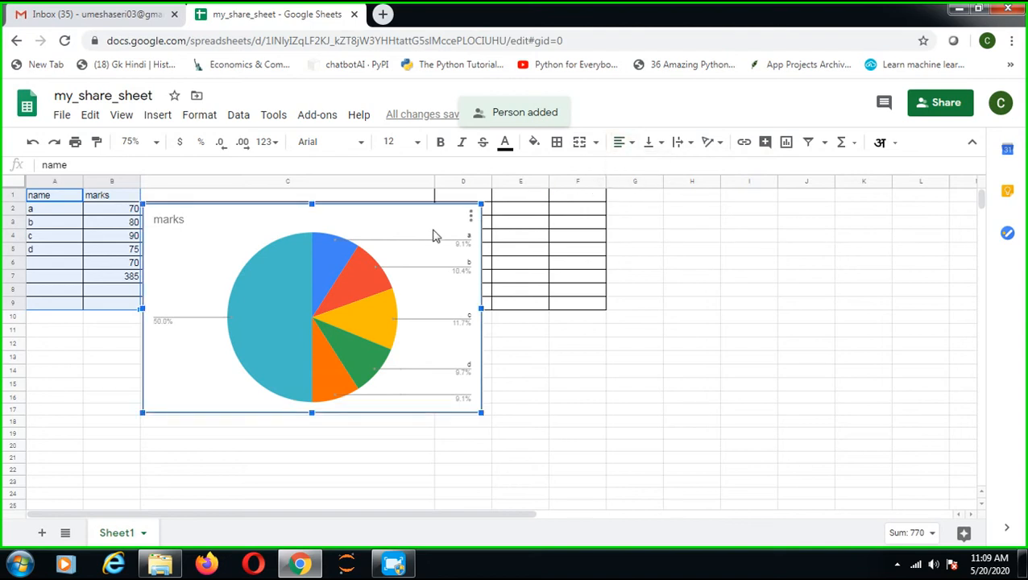
pyautogui.press('Delete')
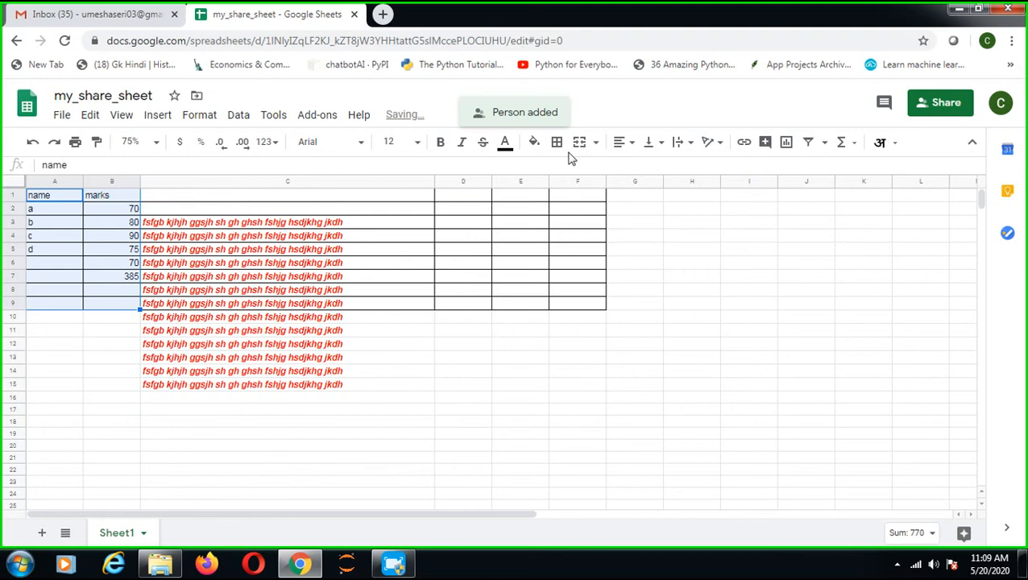
# - Centre-align the text across A1:C15 horizontally
pyautogui.click(627, 145)
pyautogui.click(640, 169)
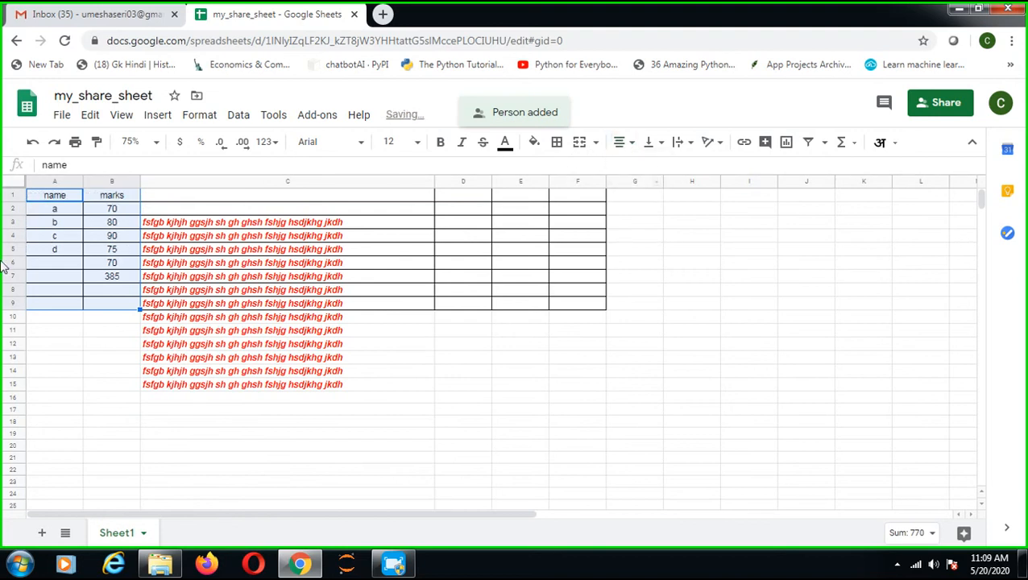
pyautogui.moveTo(37, 198); pyautogui.dragTo(415, 396)
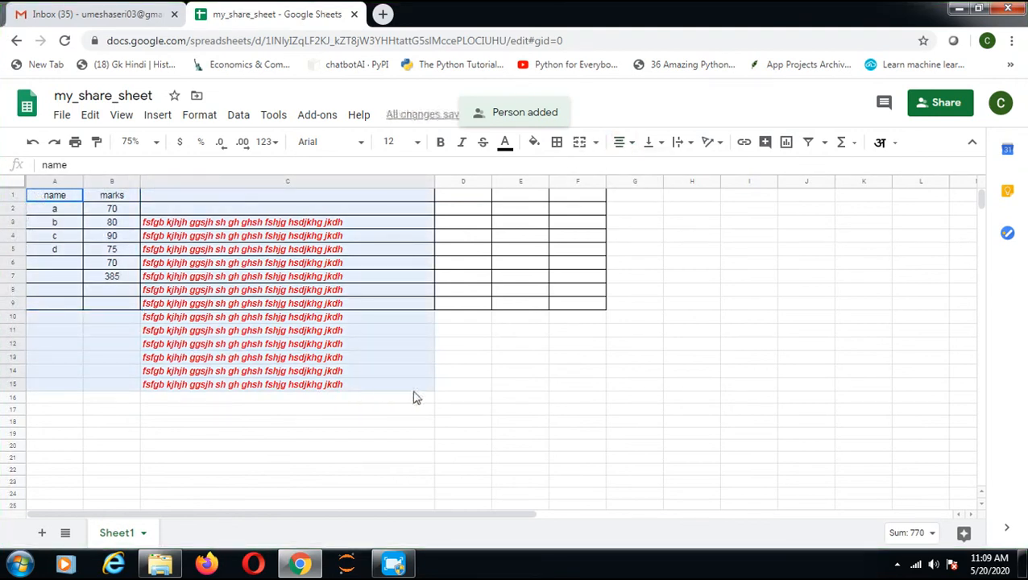
pyautogui.click(630, 149)
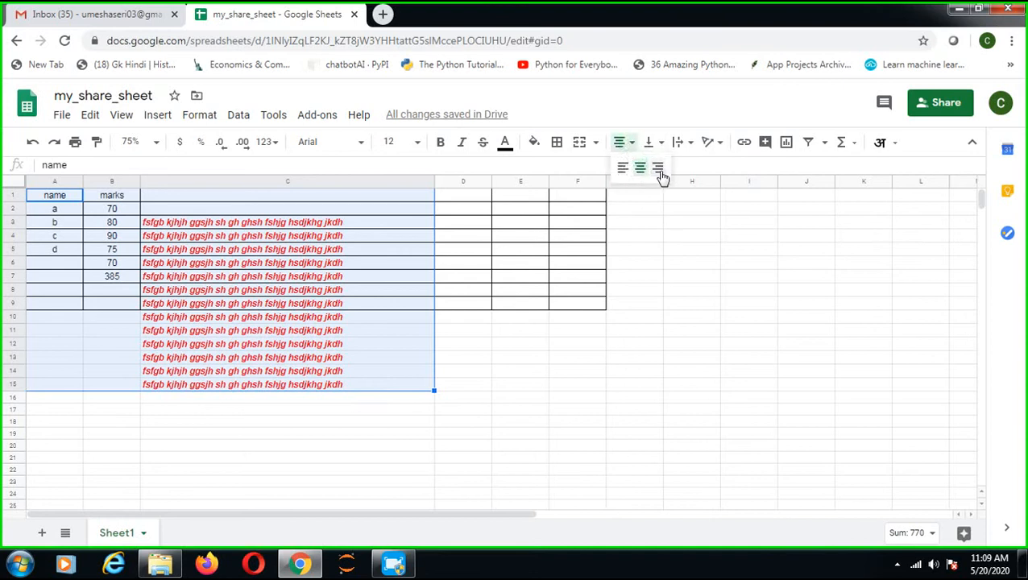
pyautogui.click(658, 171)
pyautogui.click(623, 150)
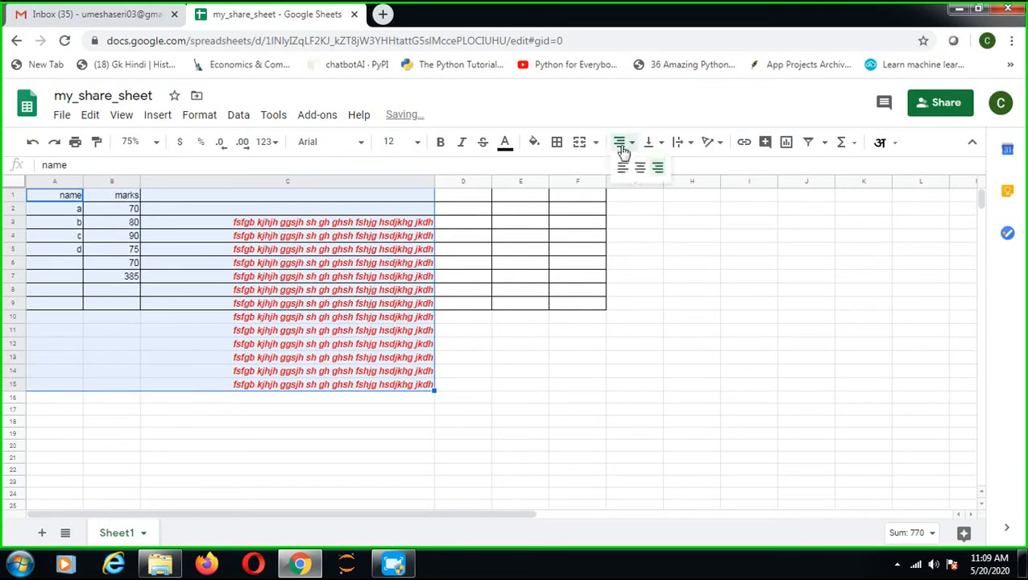
pyautogui.click(622, 170)
pyautogui.click(623, 148)
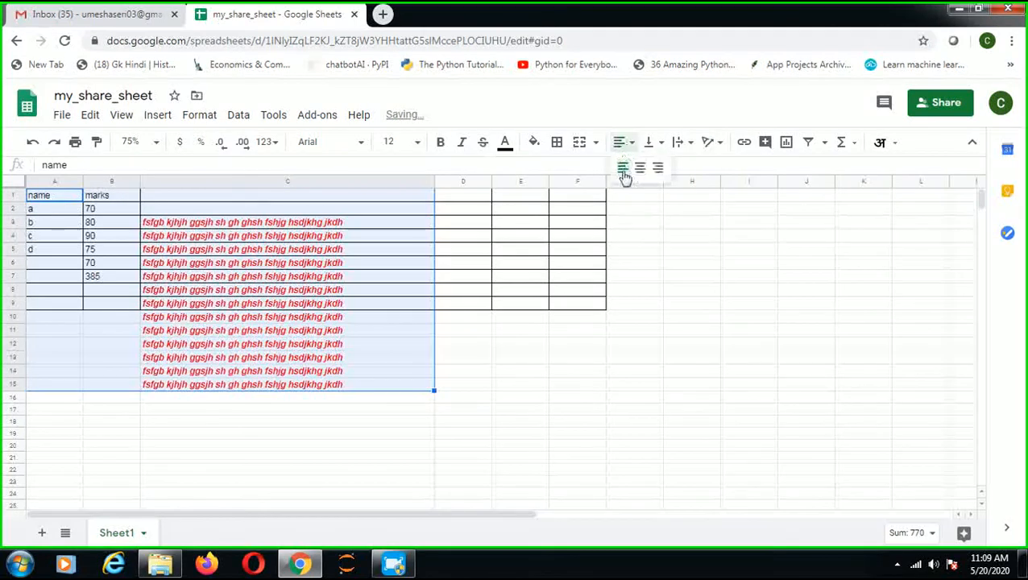
pyautogui.click(640, 170)
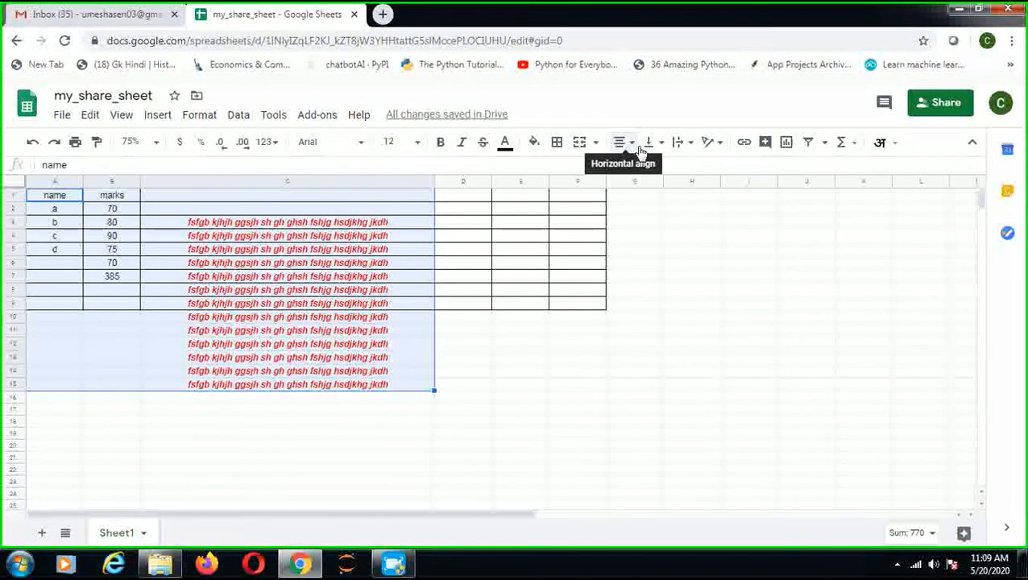
# - Merge cells D1, E1 and F1 into one cell
pyautogui.click(595, 142)
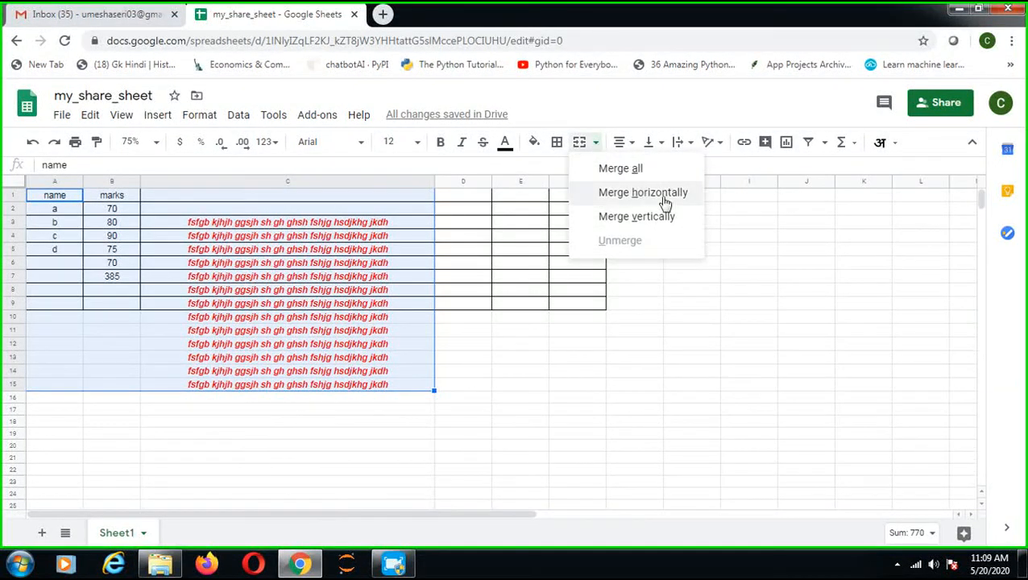
pyautogui.click(445, 212)
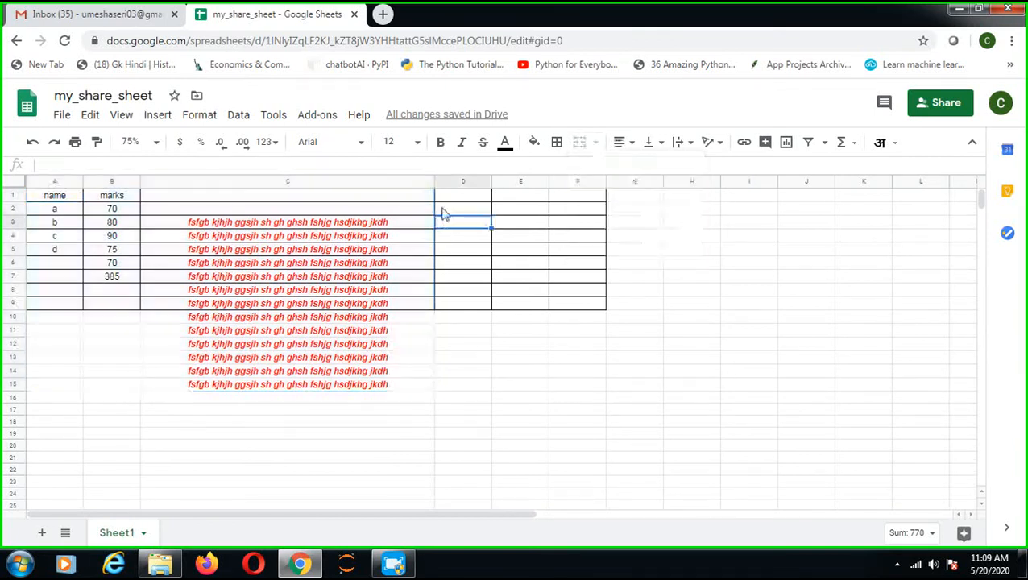
pyautogui.click(578, 200)
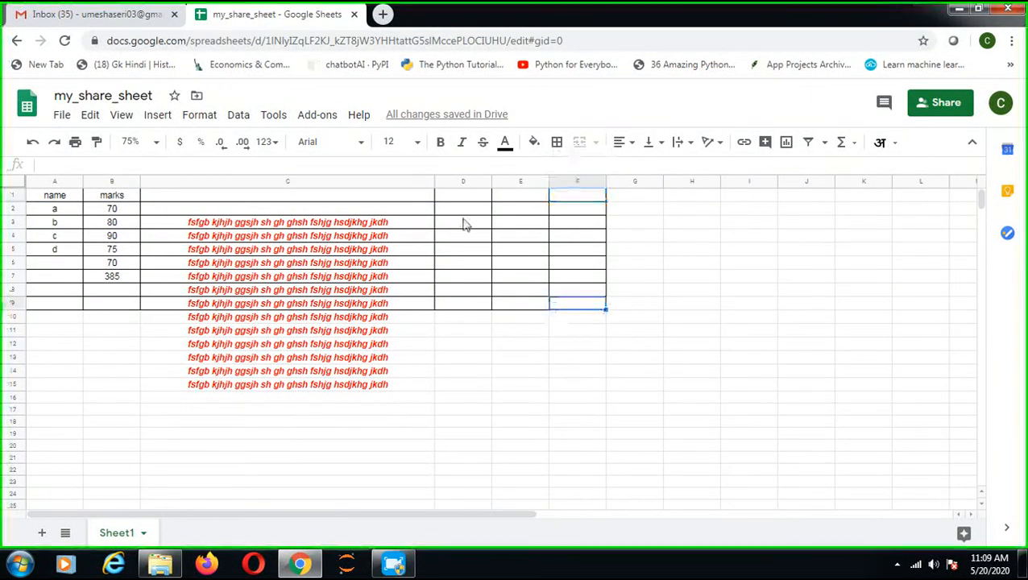
pyautogui.moveTo(443, 199); pyautogui.dragTo(570, 205)
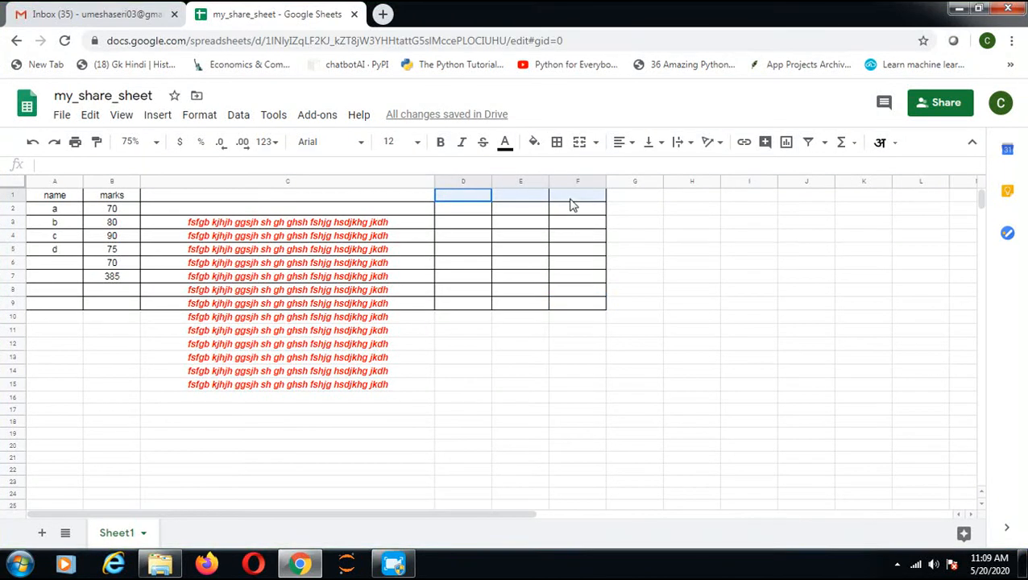
pyautogui.click(580, 144)
pyautogui.click(566, 252)
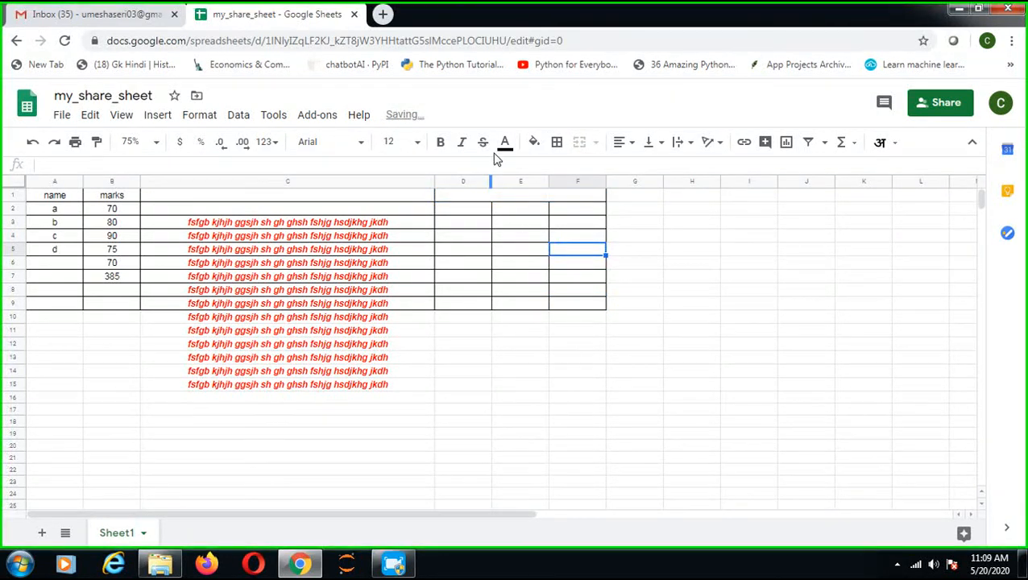
# - Strike through the text in C10 and recolour it dark blue
pyautogui.moveTo(177, 319); pyautogui.dragTo(363, 318)
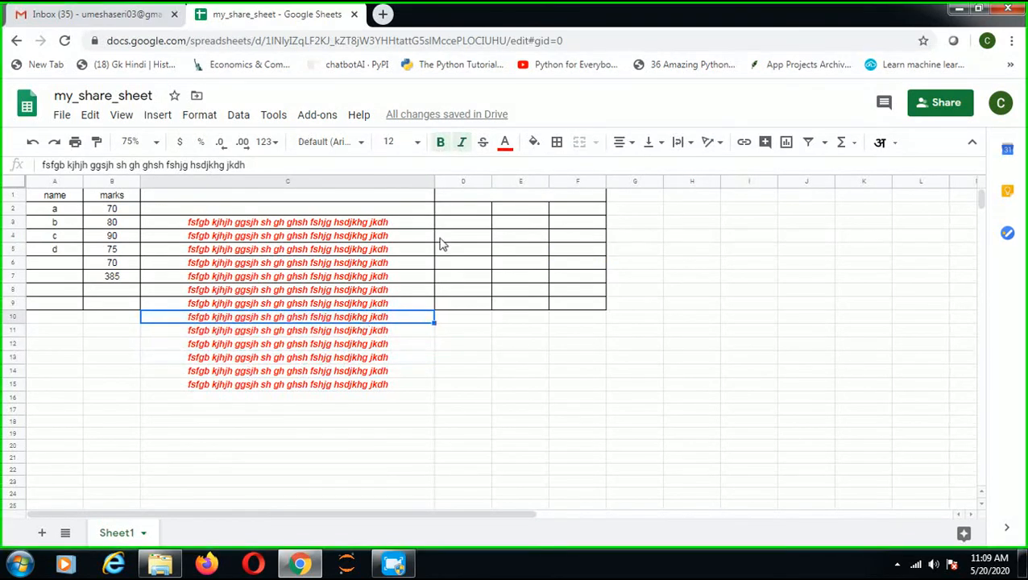
pyautogui.click(483, 144)
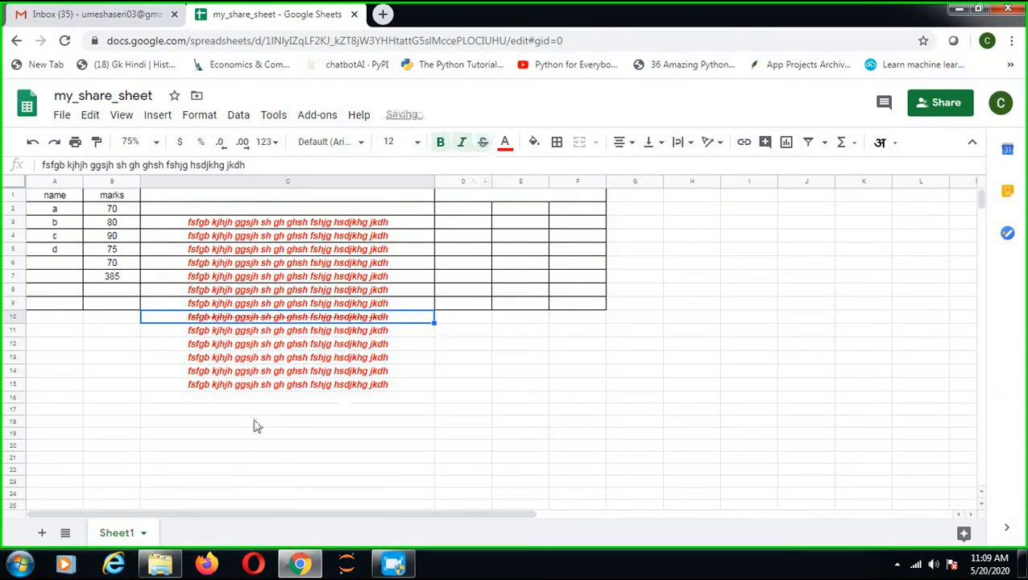
pyautogui.click(506, 143)
pyautogui.click(560, 211)
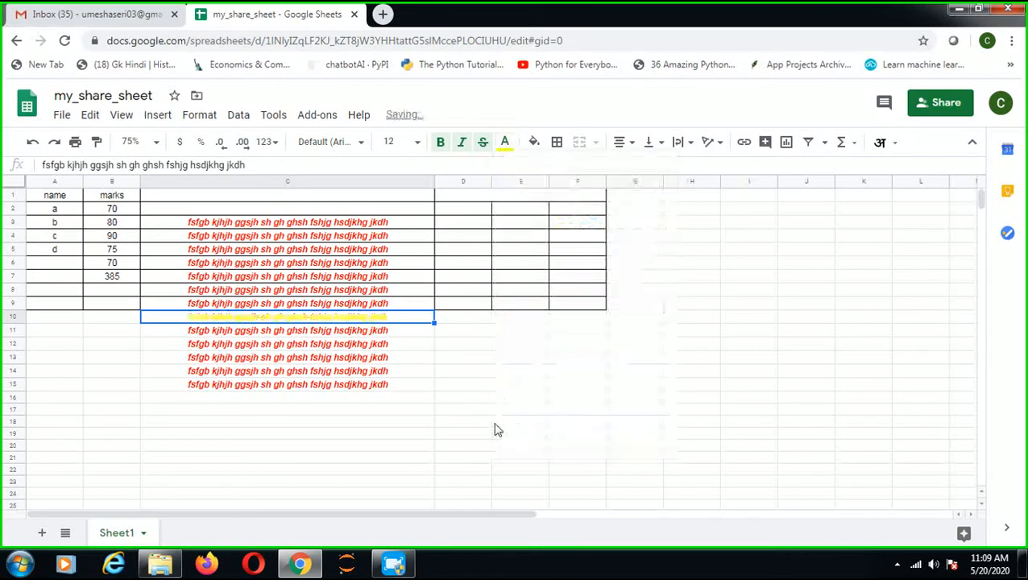
pyautogui.click(479, 422)
pyautogui.click(322, 317)
pyautogui.click(512, 150)
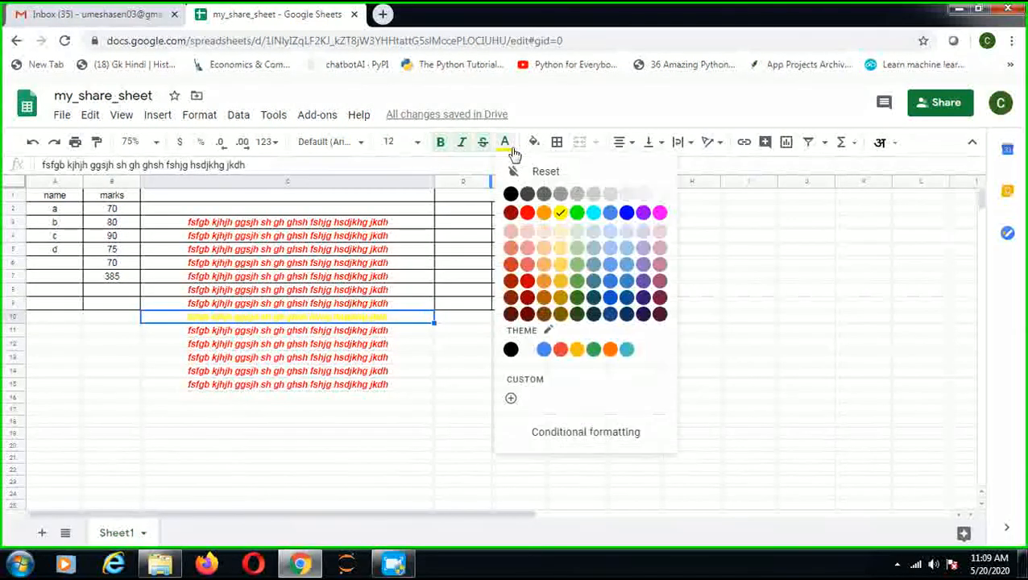
pyautogui.click(602, 289)
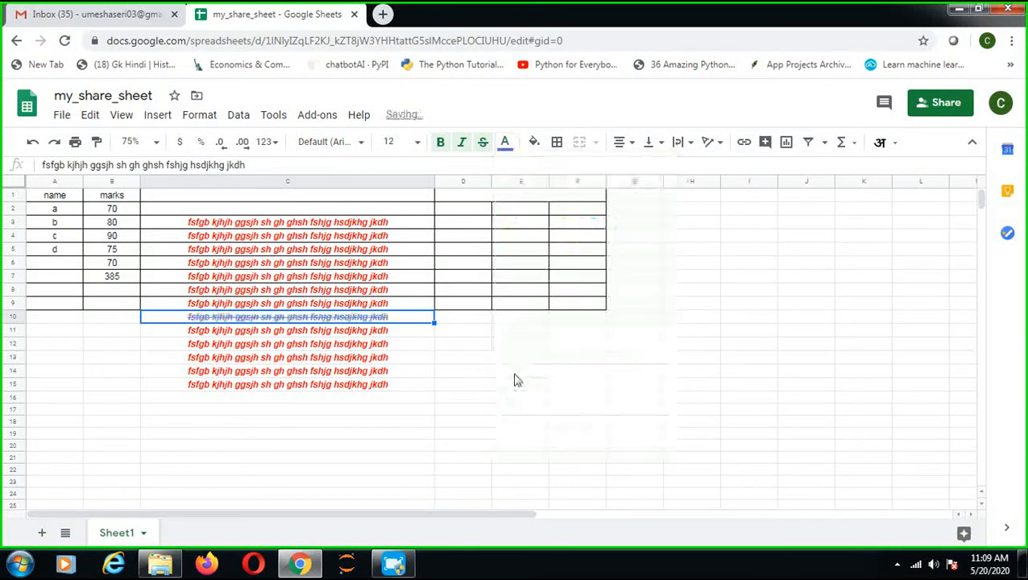
pyautogui.click(463, 432)
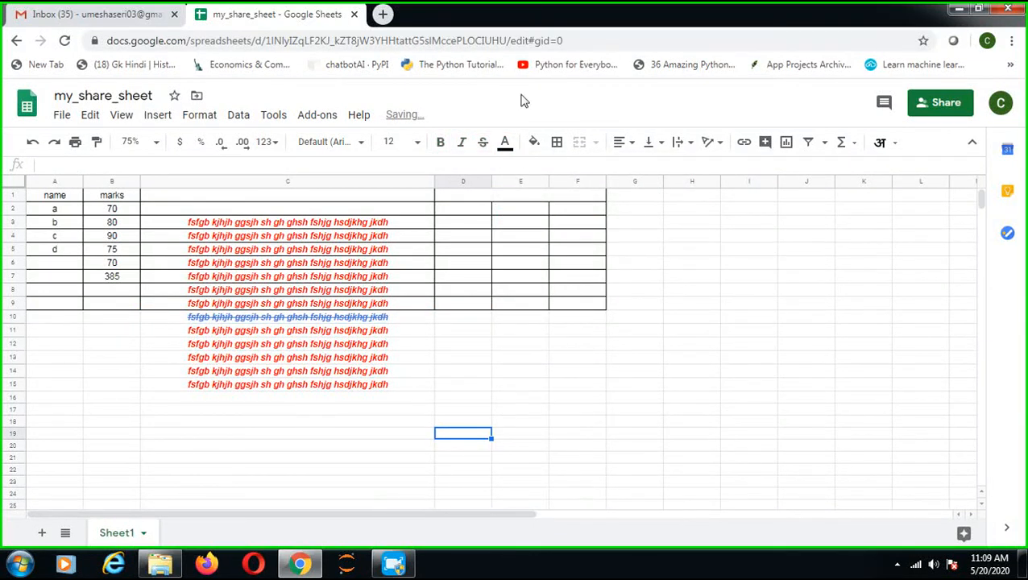
# - Copy names a–d with their marks and paste them into A6:B9
pyautogui.click(121, 115)
pyautogui.moveTo(119, 143)
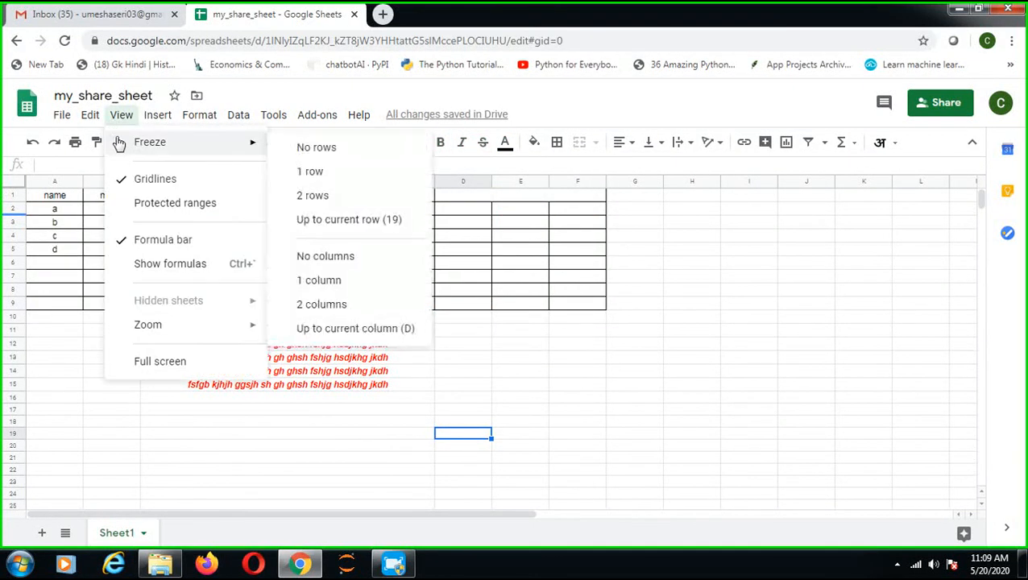
pyautogui.click(34, 319)
pyautogui.click(38, 254)
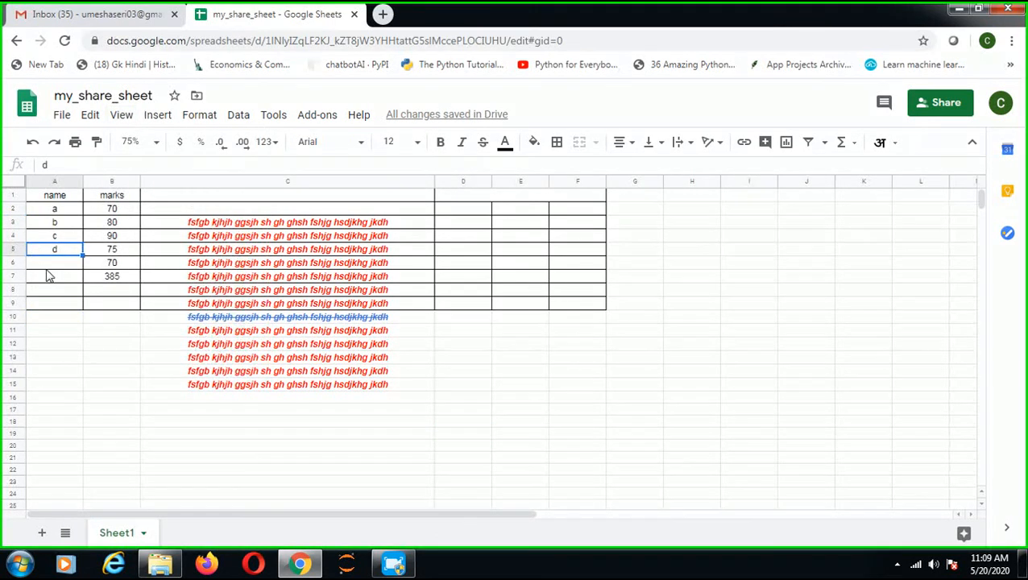
pyautogui.moveTo(55, 211); pyautogui.dragTo(117, 313)
pyautogui.hotkey('ctrl', 'c')
pyautogui.hotkey('ctrl', 'v')
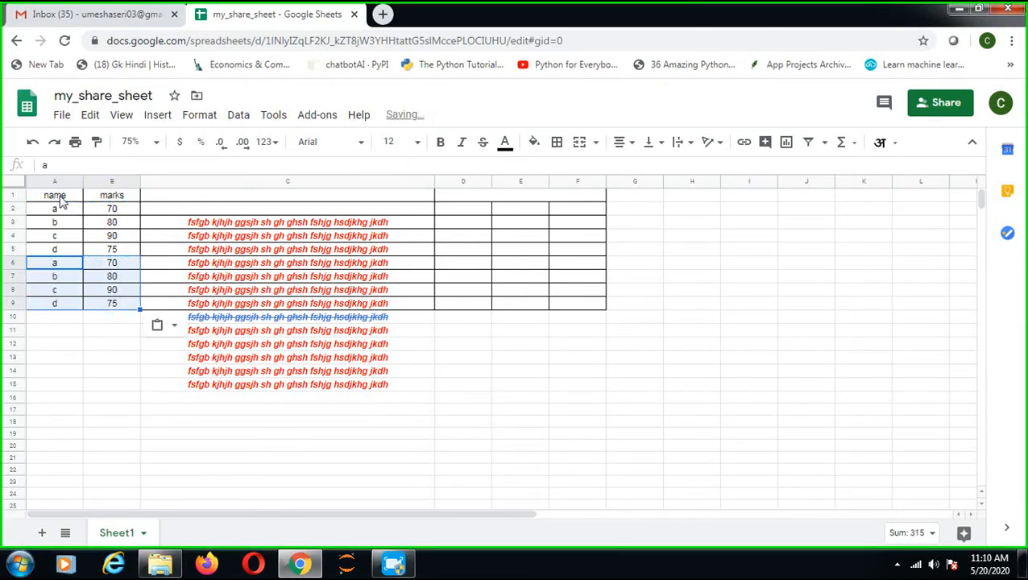
# - Copy the A2:B9 block and paste it into A10:B17 and A18:B25
pyautogui.moveTo(56, 211); pyautogui.dragTo(114, 310)
pyautogui.hotkey('ctrl', 'c')
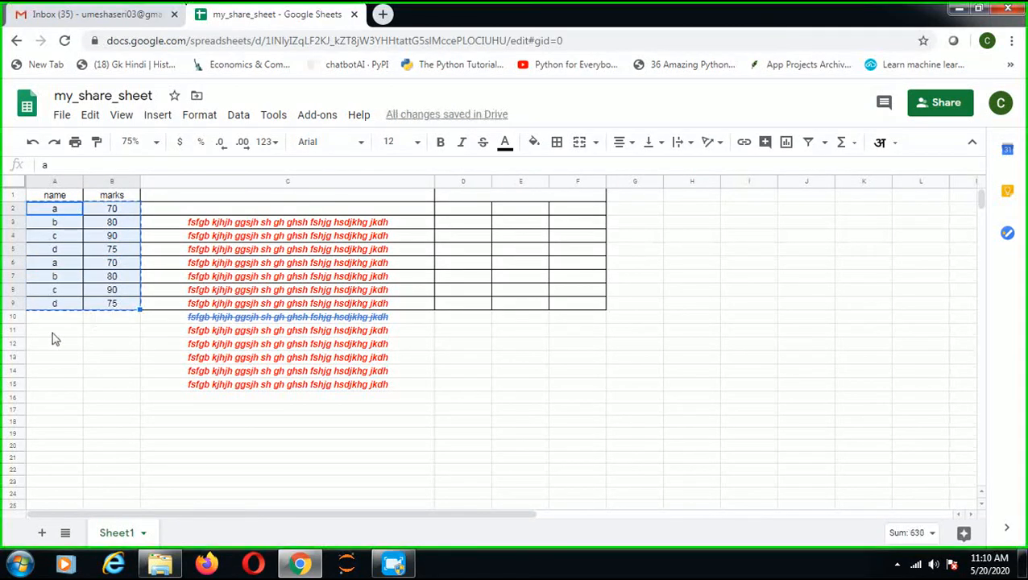
pyautogui.click(44, 318)
pyautogui.hotkey('ctrl', 'v')
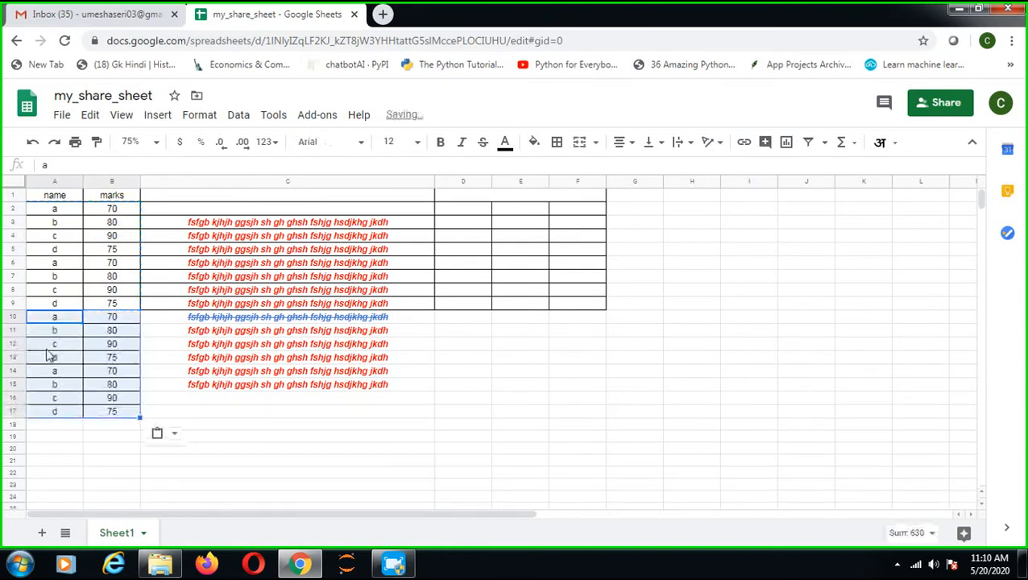
pyautogui.click(46, 430)
pyautogui.hotkey('ctrl', 'v')
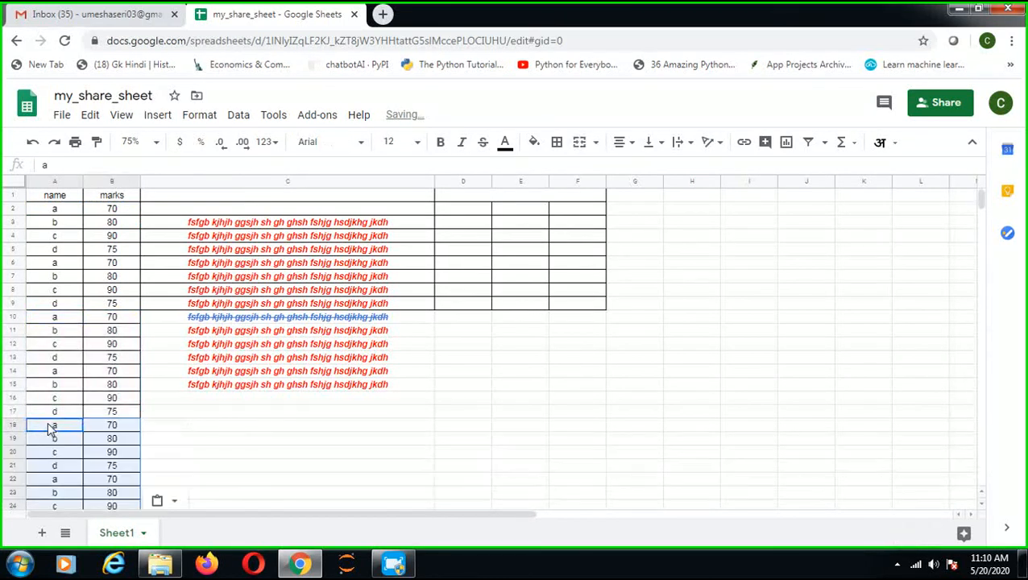
pyautogui.click(13, 195)
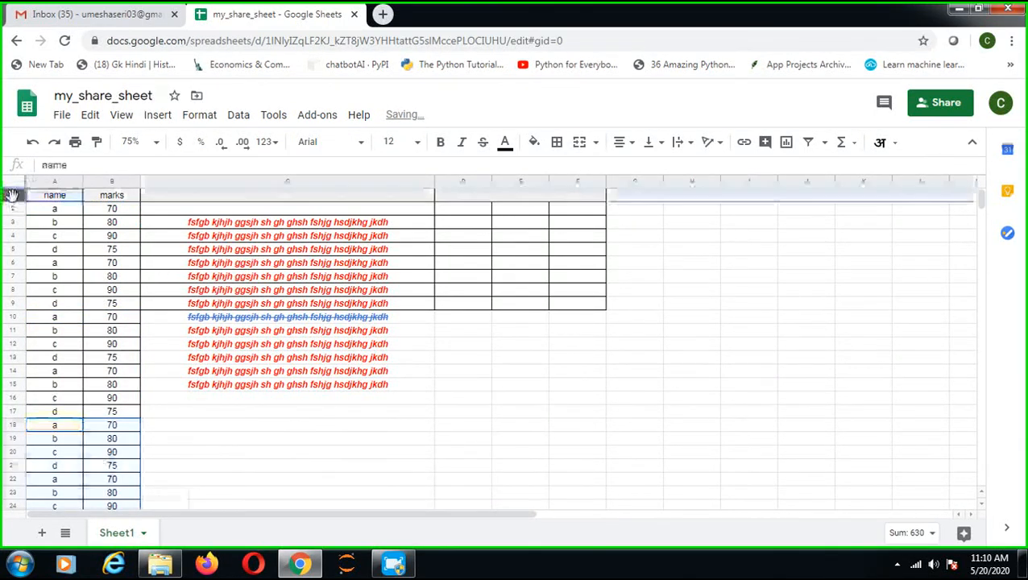
# - Freeze the sheet up to header row 1 (name, marks)
pyautogui.click(149, 118)
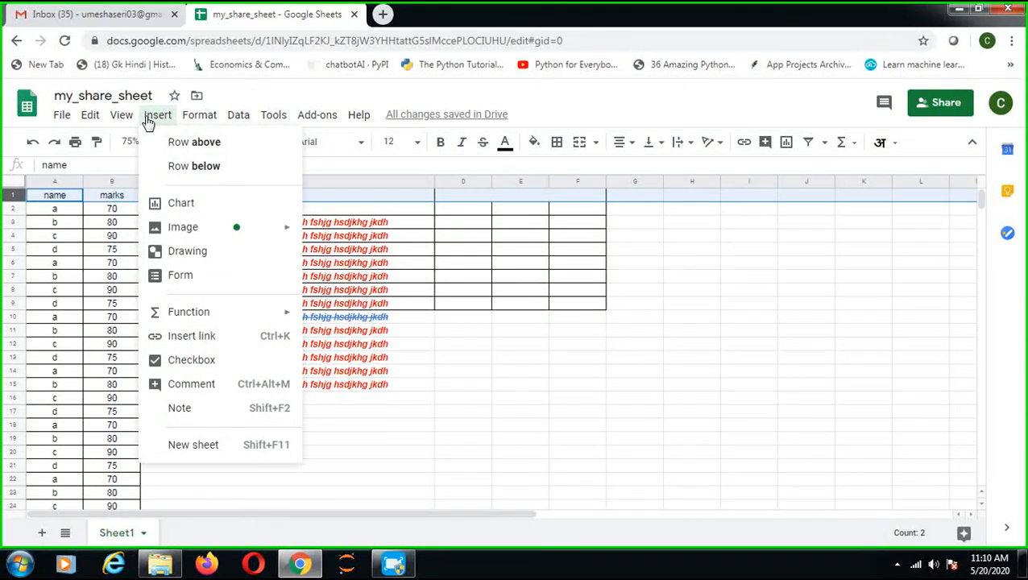
pyautogui.click(121, 115)
pyautogui.moveTo(258, 150)
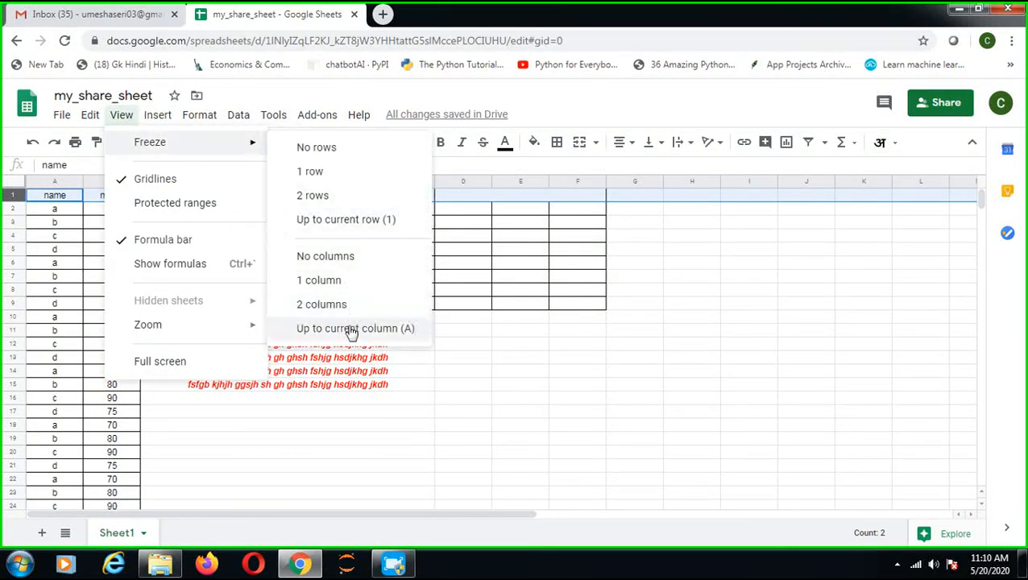
pyautogui.click(382, 220)
pyautogui.click(394, 415)
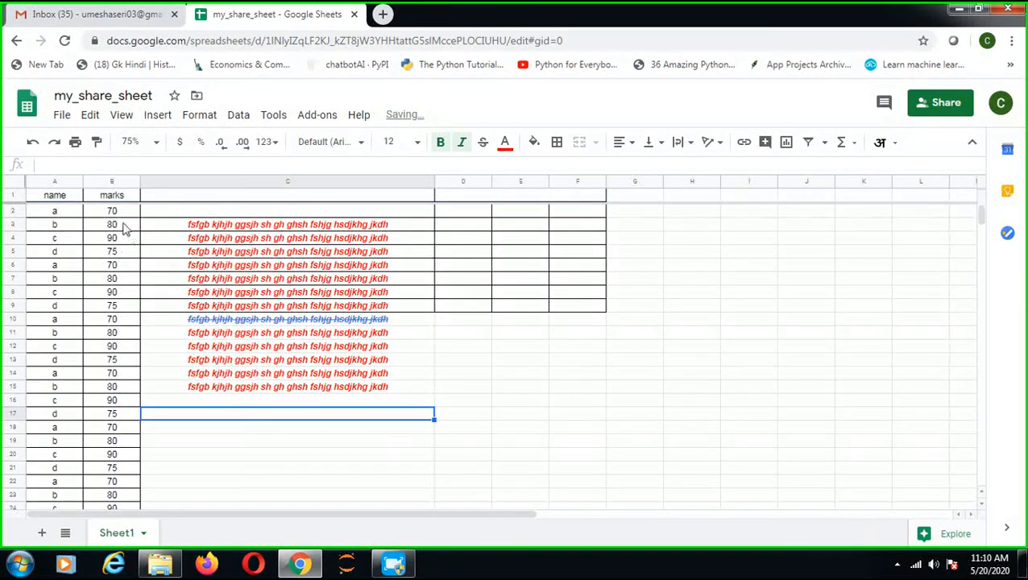
pyautogui.click(49, 214)
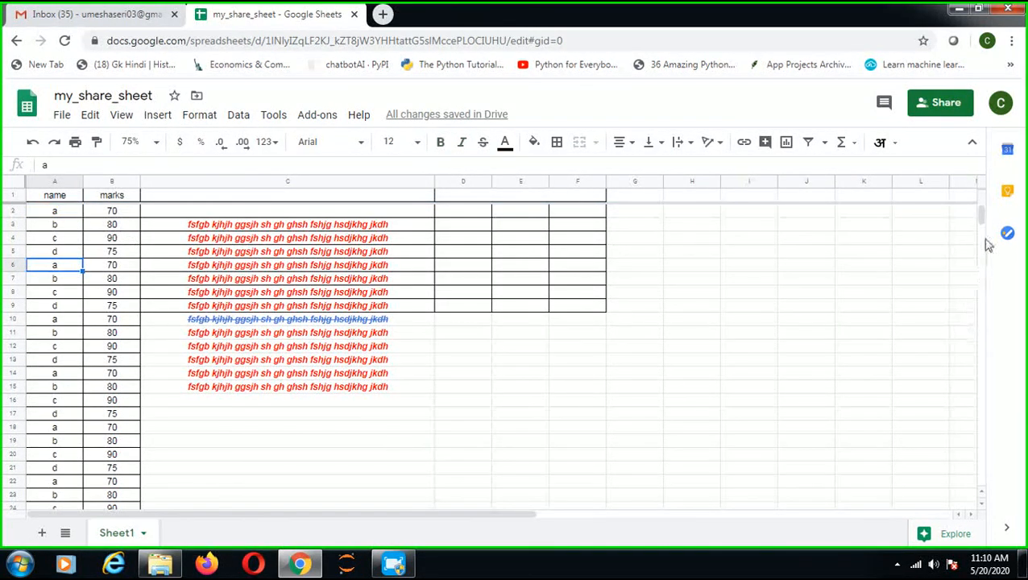
# - Set View > Freeze to No rows so header row 1 is unfrozen
pyautogui.moveTo(981, 214)
pyautogui.mouseDown()
pyautogui.moveTo(988, 242)
pyautogui.moveTo(993, 209)
pyautogui.mouseUp()
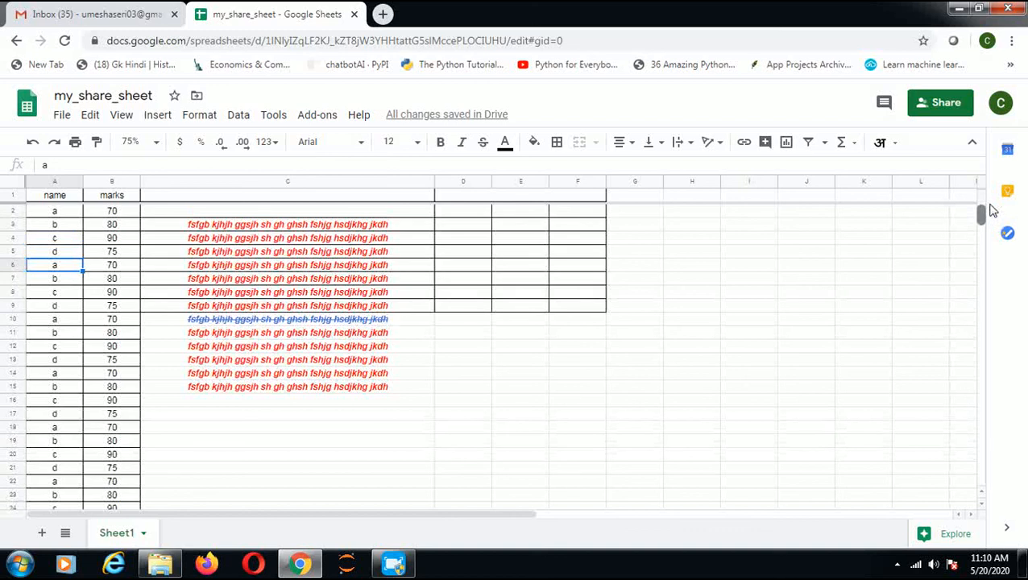
pyautogui.click(13, 195)
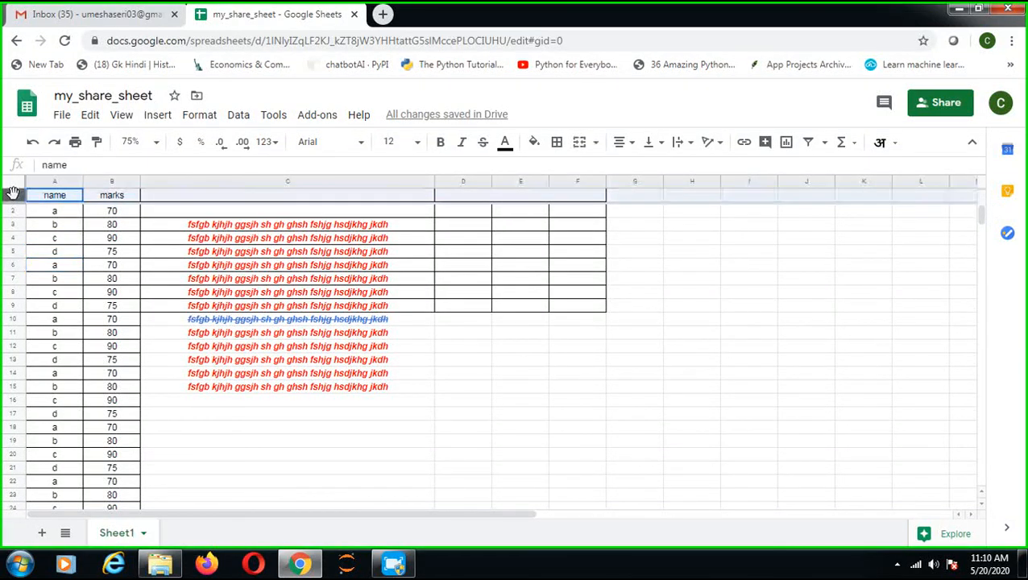
pyautogui.click(127, 116)
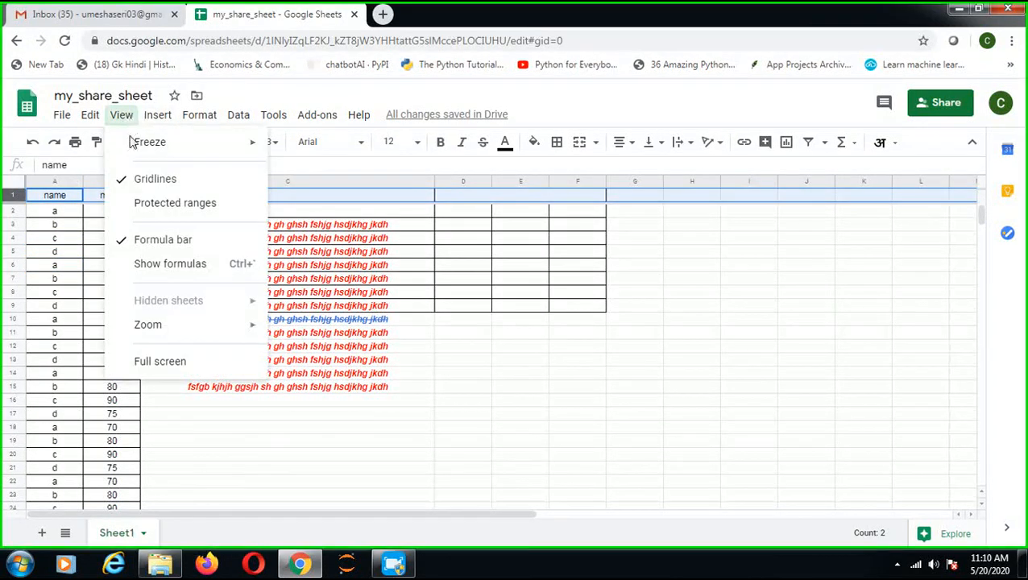
pyautogui.moveTo(218, 153)
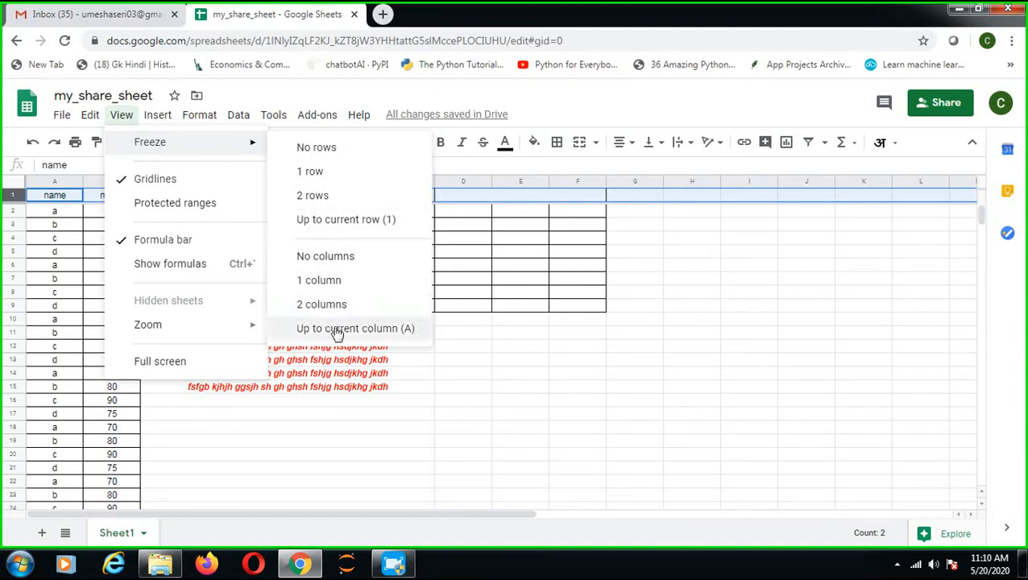
pyautogui.click(317, 148)
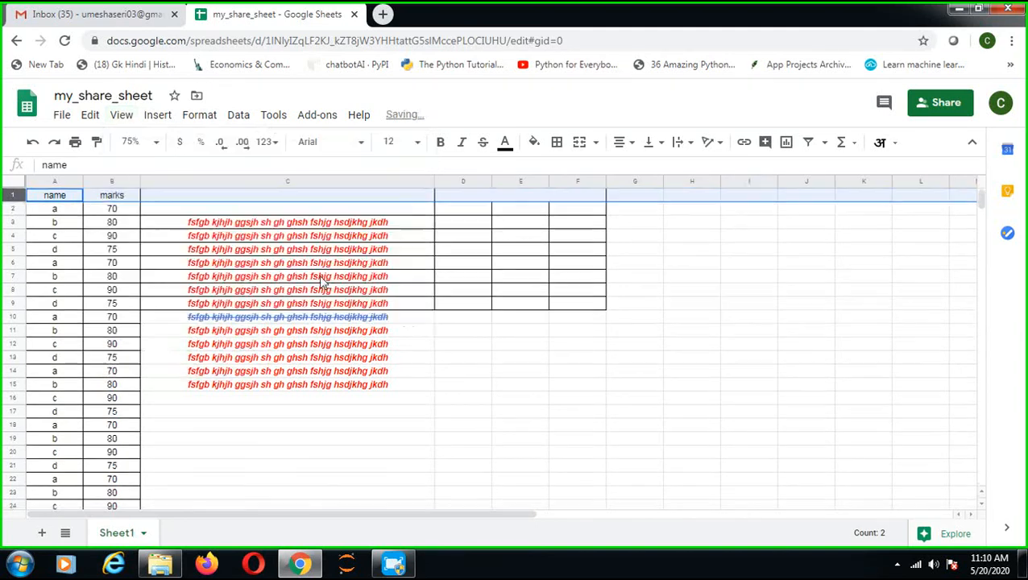
# - Move down past row 23 and scroll to confirm the header scrolls away
pyautogui.click(376, 388)
pyautogui.click(25, 200)
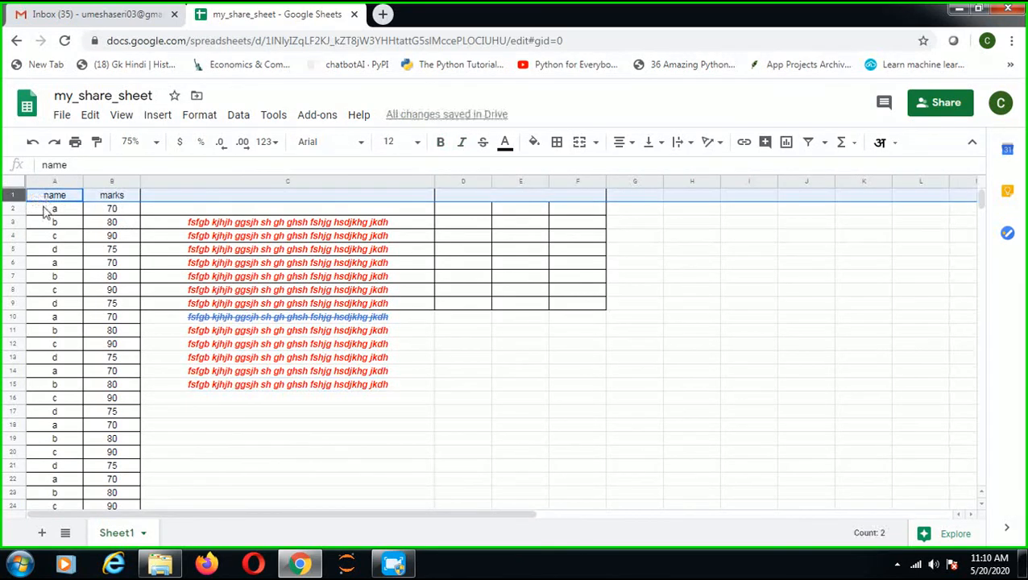
pyautogui.click(49, 214)
pyautogui.press('Down')
pyautogui.press('Down')
pyautogui.press('Down')
pyautogui.press('Down')
pyautogui.press('Down')
pyautogui.press('Down')
pyautogui.press('Down')
pyautogui.press('Down')
pyautogui.press('Down')
pyautogui.press('Down')
pyautogui.press('Down')
pyautogui.press('Down')
pyautogui.press('Down')
pyautogui.press('Down')
pyautogui.press('Down')
pyautogui.press('Down')
pyautogui.press('Down')
pyautogui.press('Down')
pyautogui.press('Down')
pyautogui.press('Down')
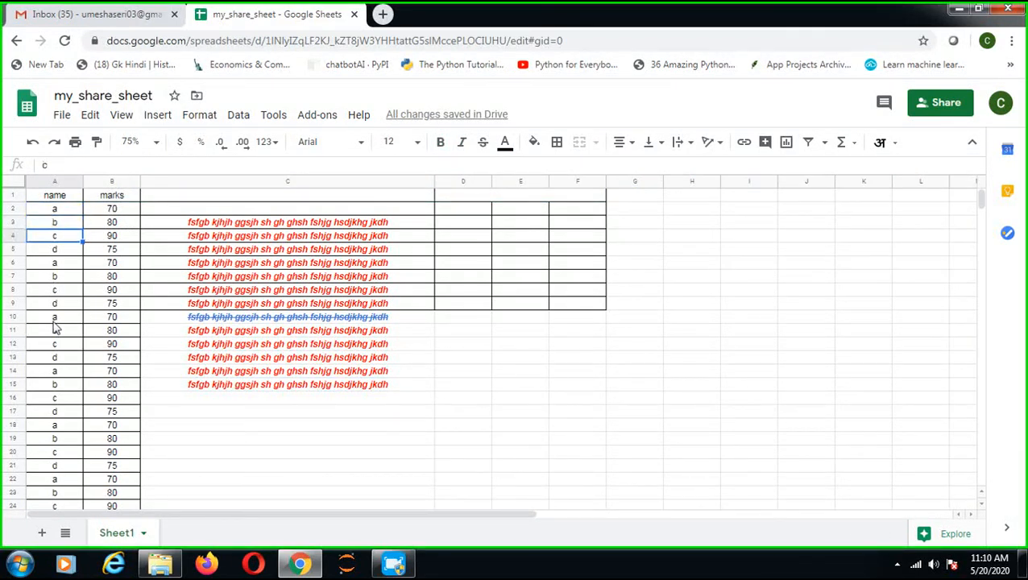
pyautogui.press('Down')
pyautogui.press('Down')
pyautogui.press('Down')
pyautogui.press('Down')
pyautogui.press('Down')
pyautogui.press('Down')
pyautogui.press('Down')
pyautogui.press('Down')
pyautogui.press('Down')
pyautogui.press('Down')
pyautogui.press('Down')
pyautogui.press('Down')
pyautogui.press('Down')
pyautogui.press('Down')
pyautogui.press('Down')
pyautogui.press('Down')
pyautogui.press('Down')
pyautogui.press('Down')
pyautogui.press('Down')
pyautogui.press('Down')
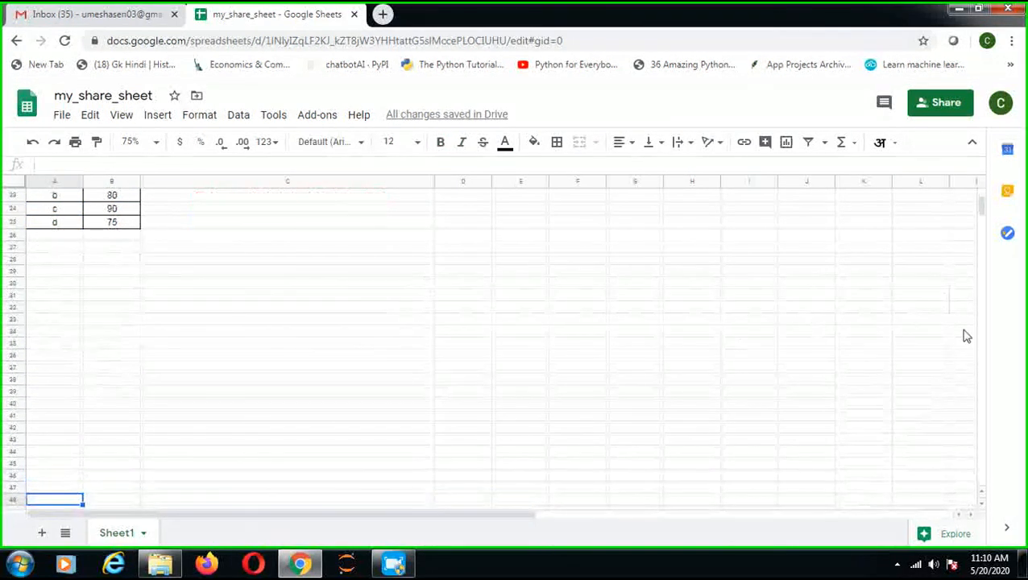
pyautogui.moveTo(981, 216); pyautogui.dragTo(982, 200)
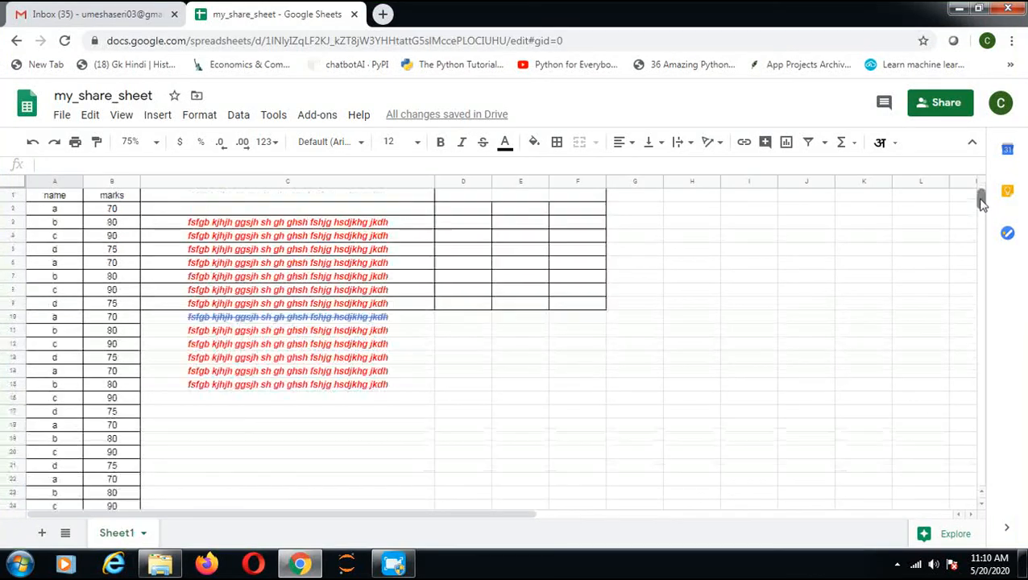
pyautogui.click(50, 195)
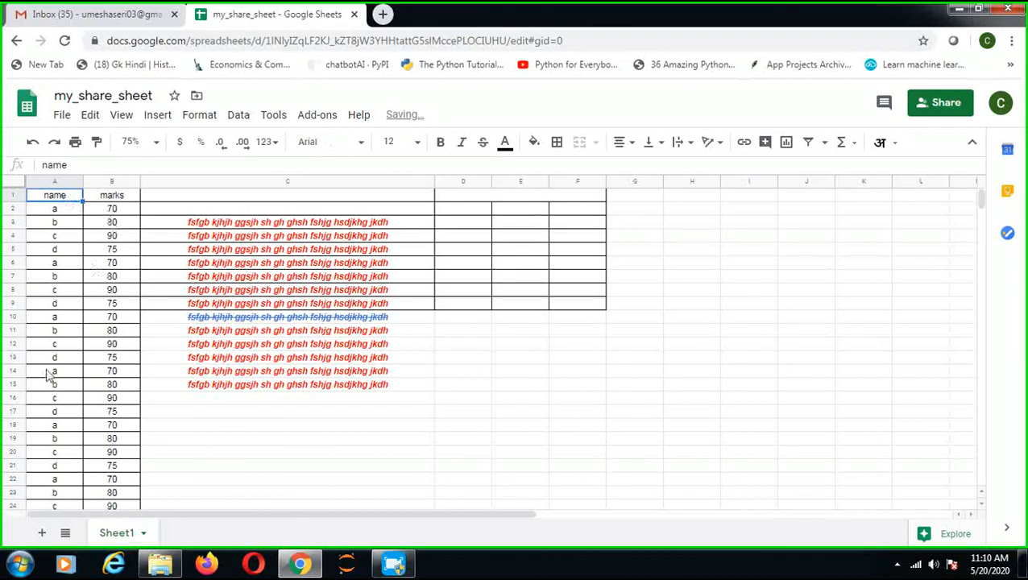
pyautogui.click(53, 494)
pyautogui.press('Down')
pyautogui.press('Down')
pyautogui.press('Down')
pyautogui.press('Down')
pyautogui.press('Down')
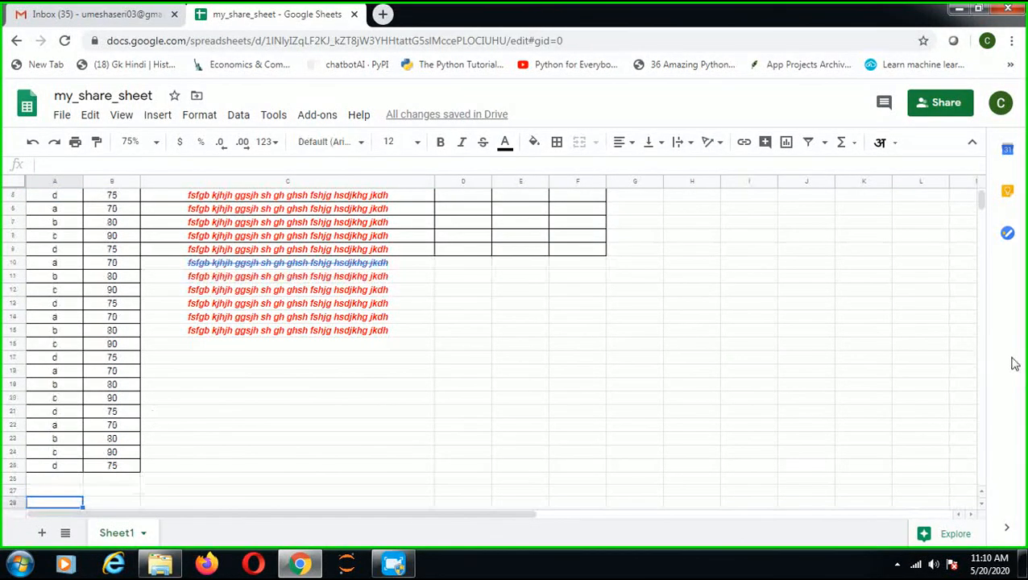
pyautogui.moveTo(982, 202); pyautogui.dragTo(971, 184)
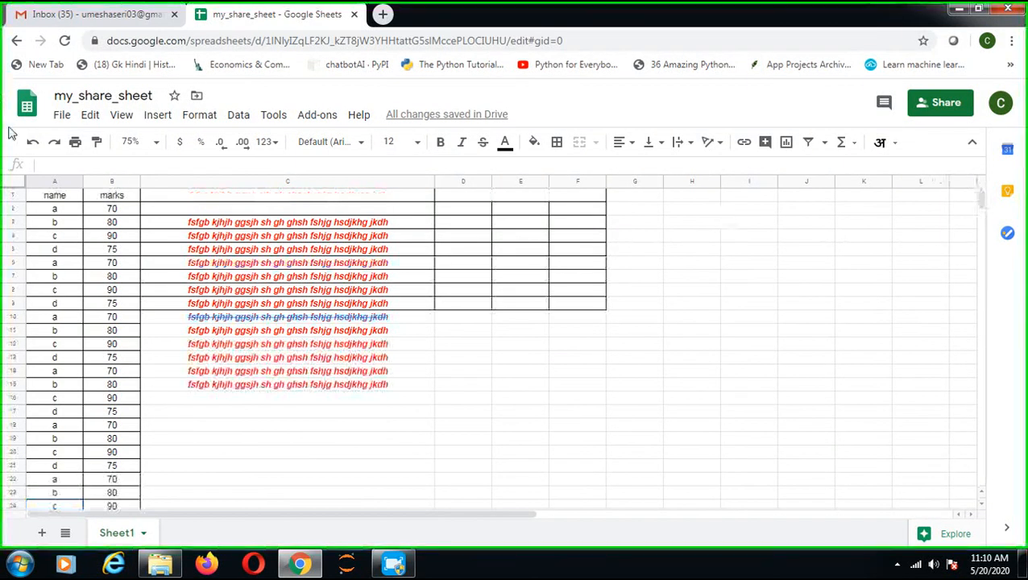
pyautogui.click(12, 195)
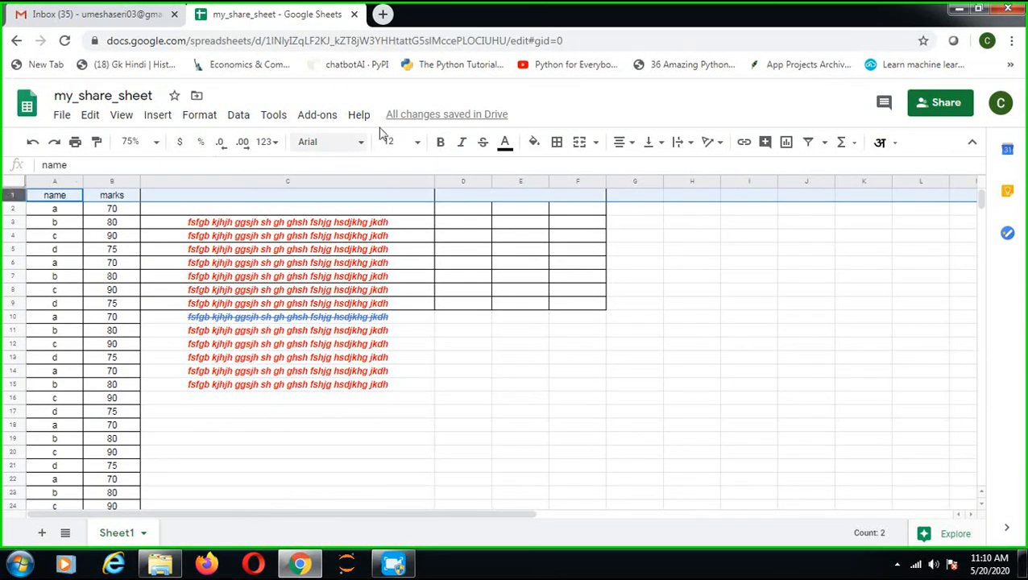
# - Freeze up to row 1 again and arrow down from C12 to check the pinned header
pyautogui.click(124, 115)
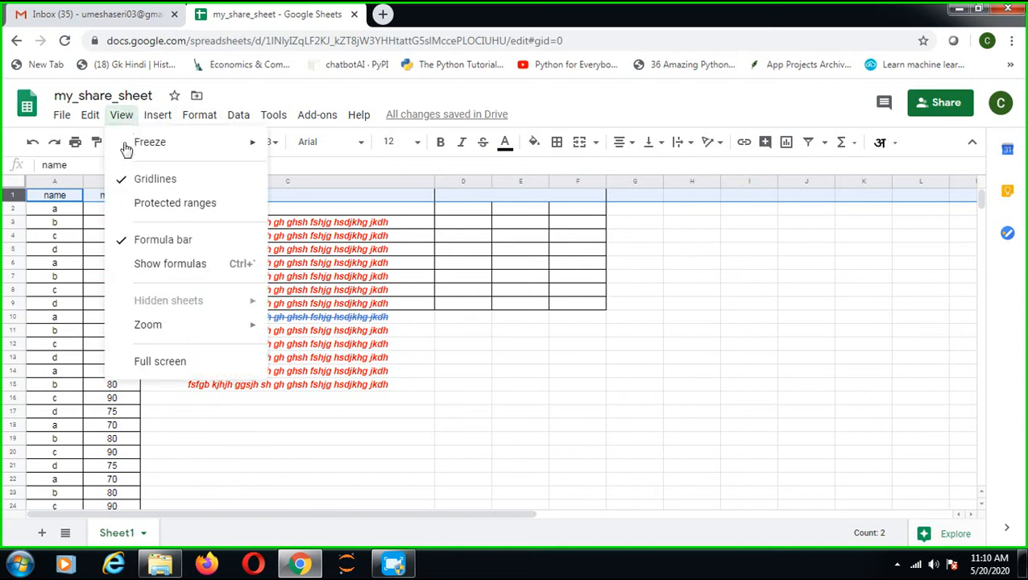
pyautogui.moveTo(137, 142)
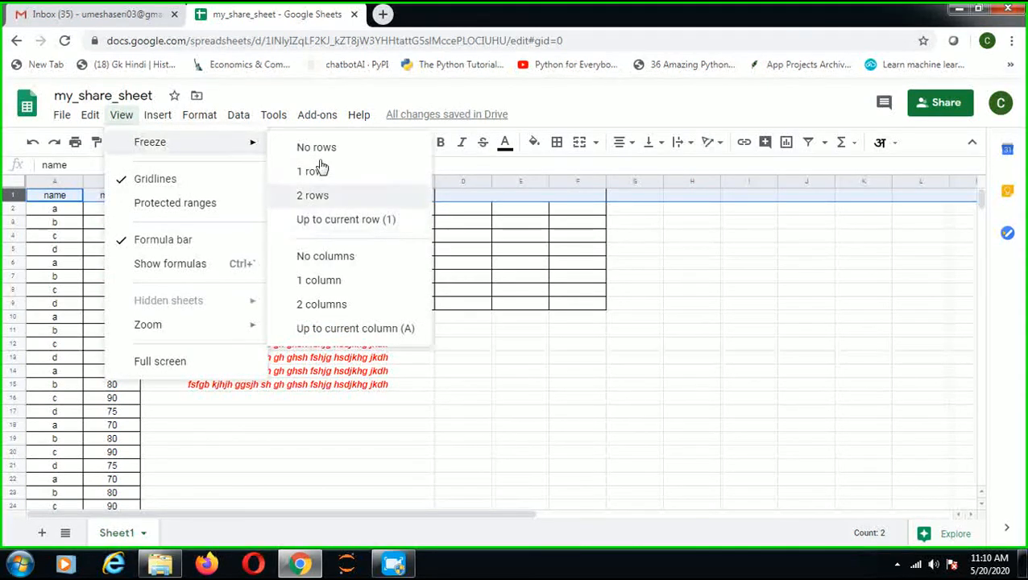
pyautogui.click(330, 219)
pyautogui.click(230, 347)
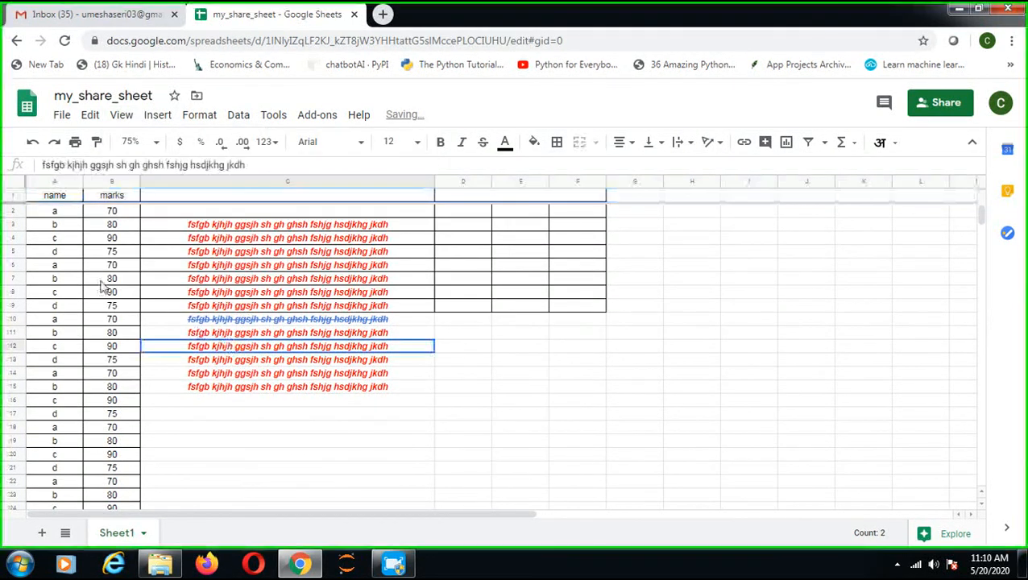
pyautogui.press('Down')
pyautogui.press('Down')
pyautogui.press('Down')
pyautogui.press('Down')
pyautogui.press('Down')
pyautogui.press('Down')
pyautogui.press('Down')
pyautogui.press('Down')
pyautogui.press('Down')
pyautogui.press('Down')
pyautogui.press('Down')
pyautogui.press('Down')
pyautogui.press('Down')
pyautogui.press('Down')
pyautogui.press('Down')
pyautogui.press('Down')
pyautogui.press('Down')
pyautogui.press('Down')
pyautogui.press('Down')
pyautogui.press('Down')
pyautogui.press('Down')
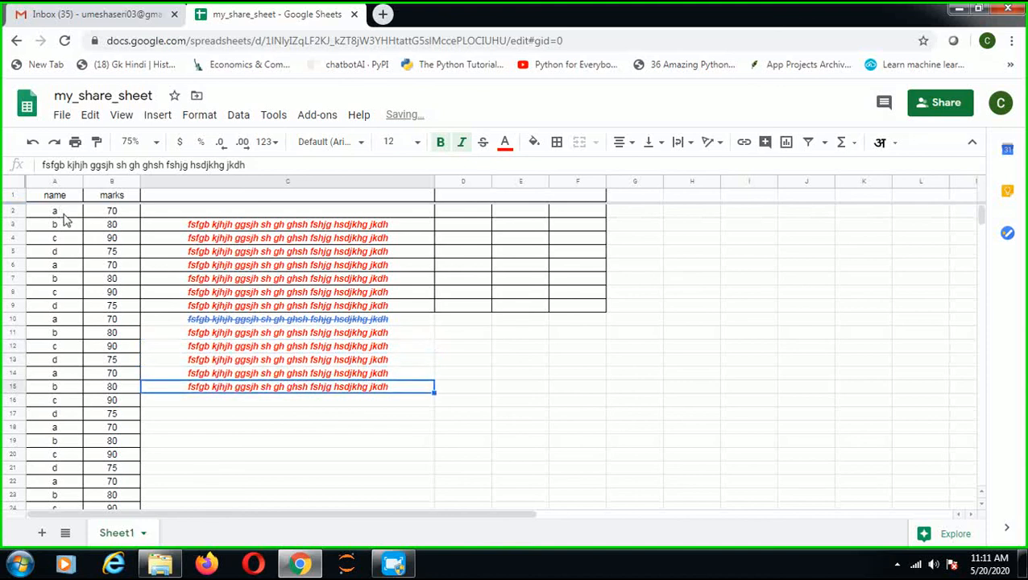
pyautogui.press('Down')
pyautogui.press('Down')
pyautogui.press('Down')
pyautogui.press('Down')
pyautogui.press('Down')
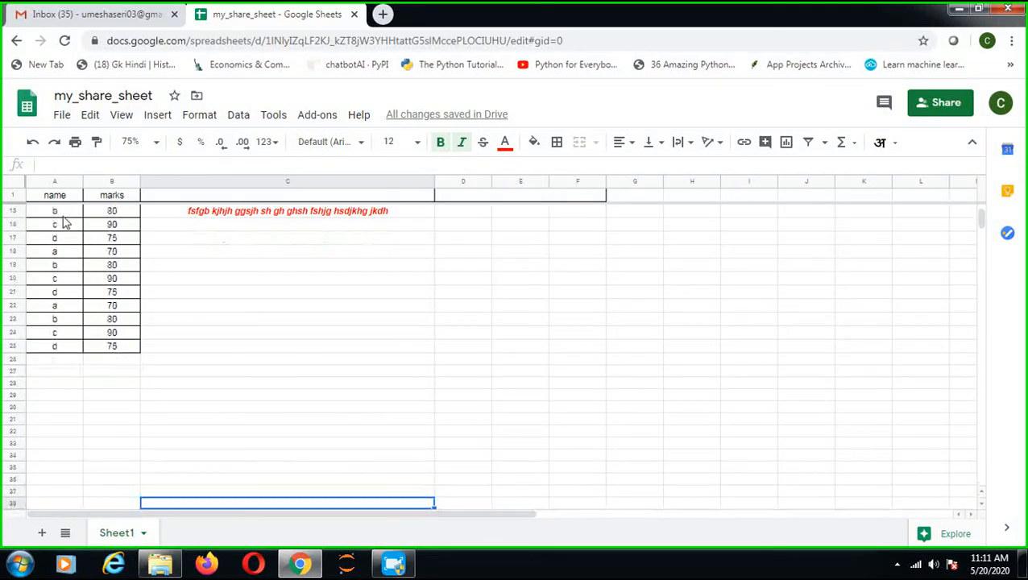